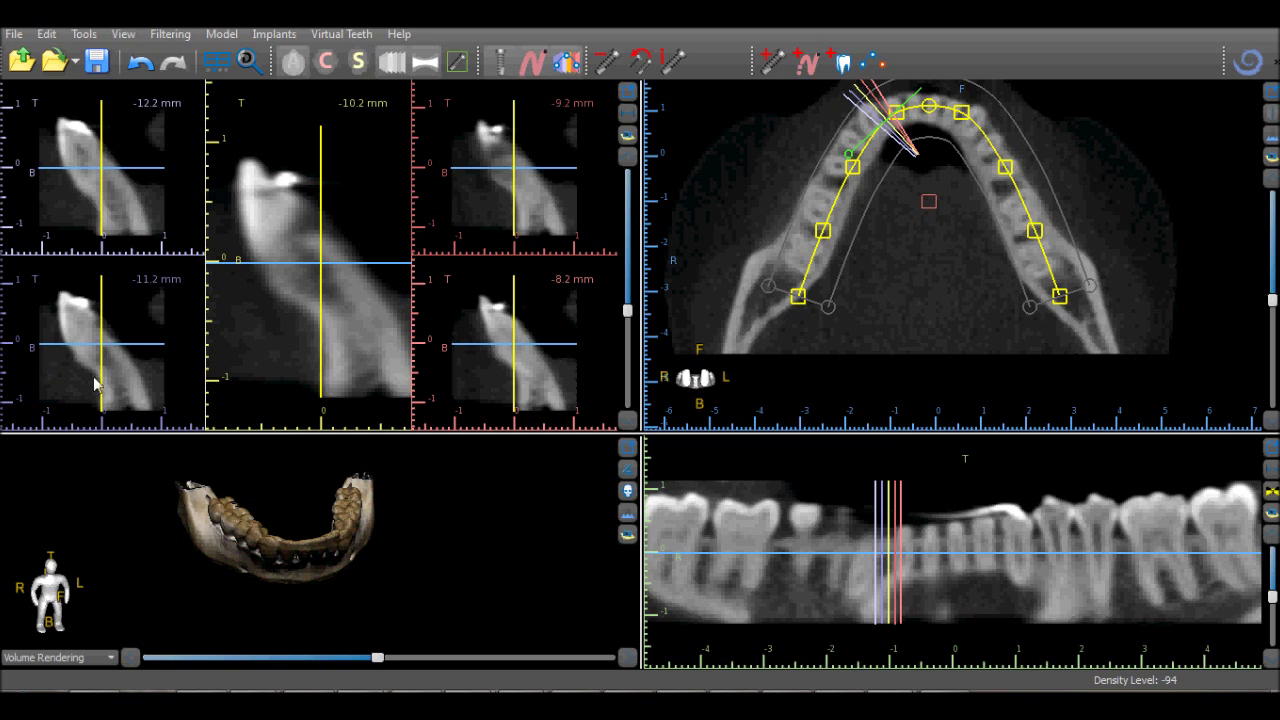
Switch the 3D rendering to the Bones preset
left_click(627, 492)
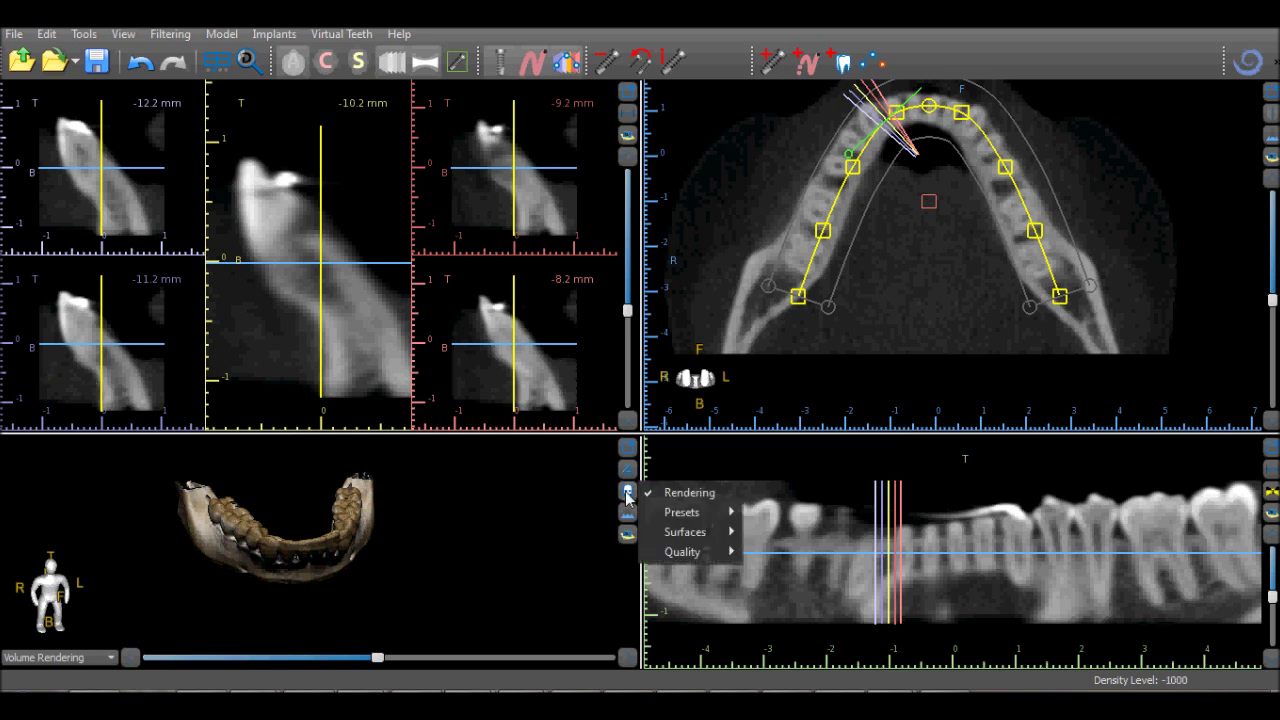
mouse_move(665, 515)
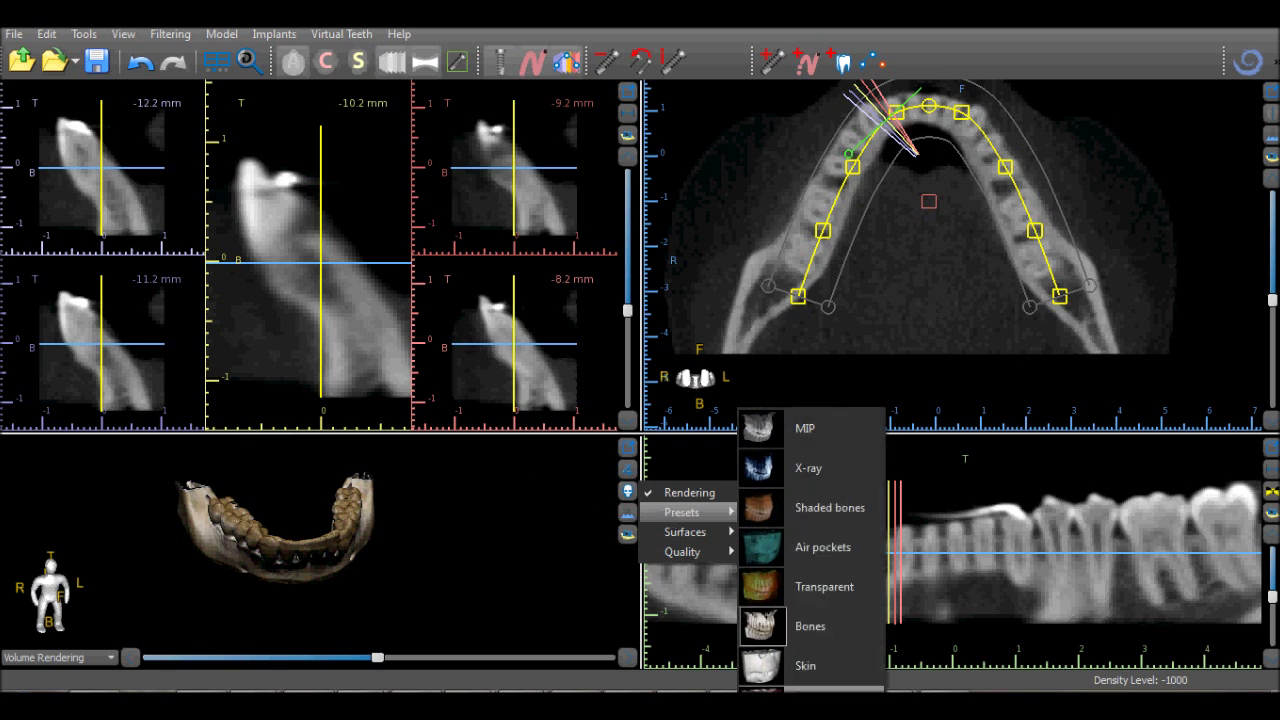
left_click(797, 632)
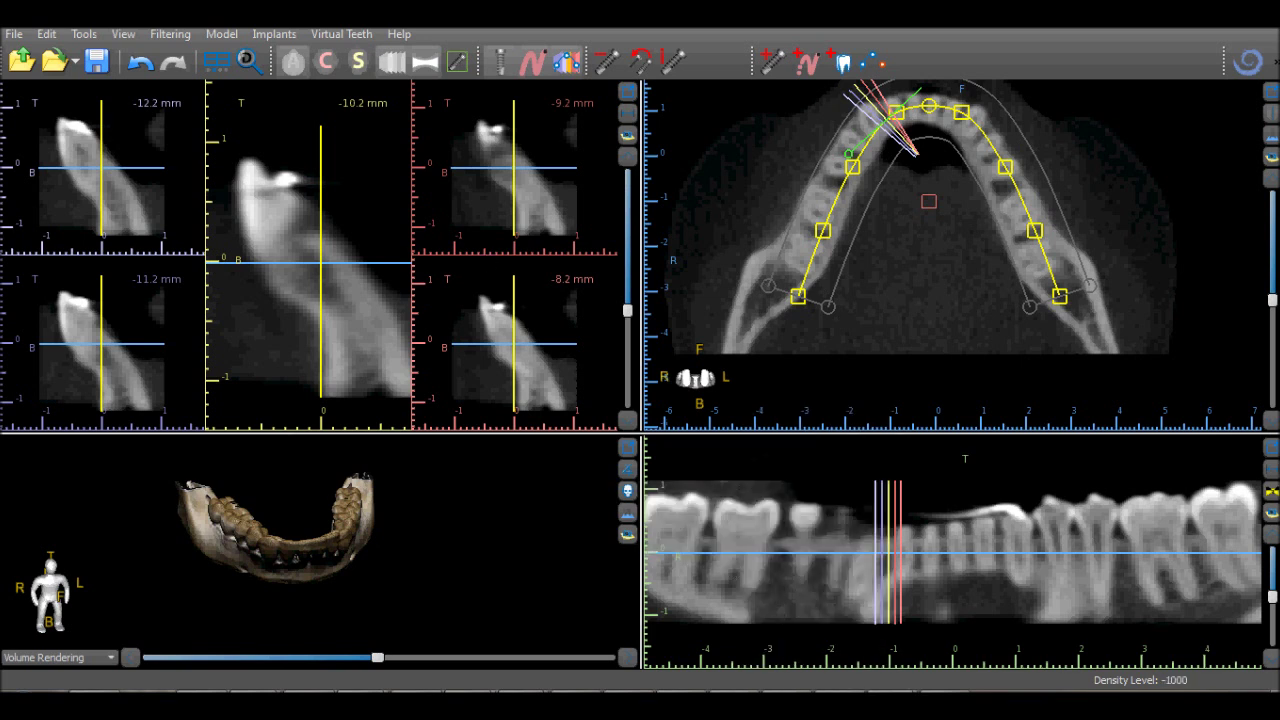
Import Model.stl as an STL model and start Points alignment
left_click(14, 36)
left_click(72, 258)
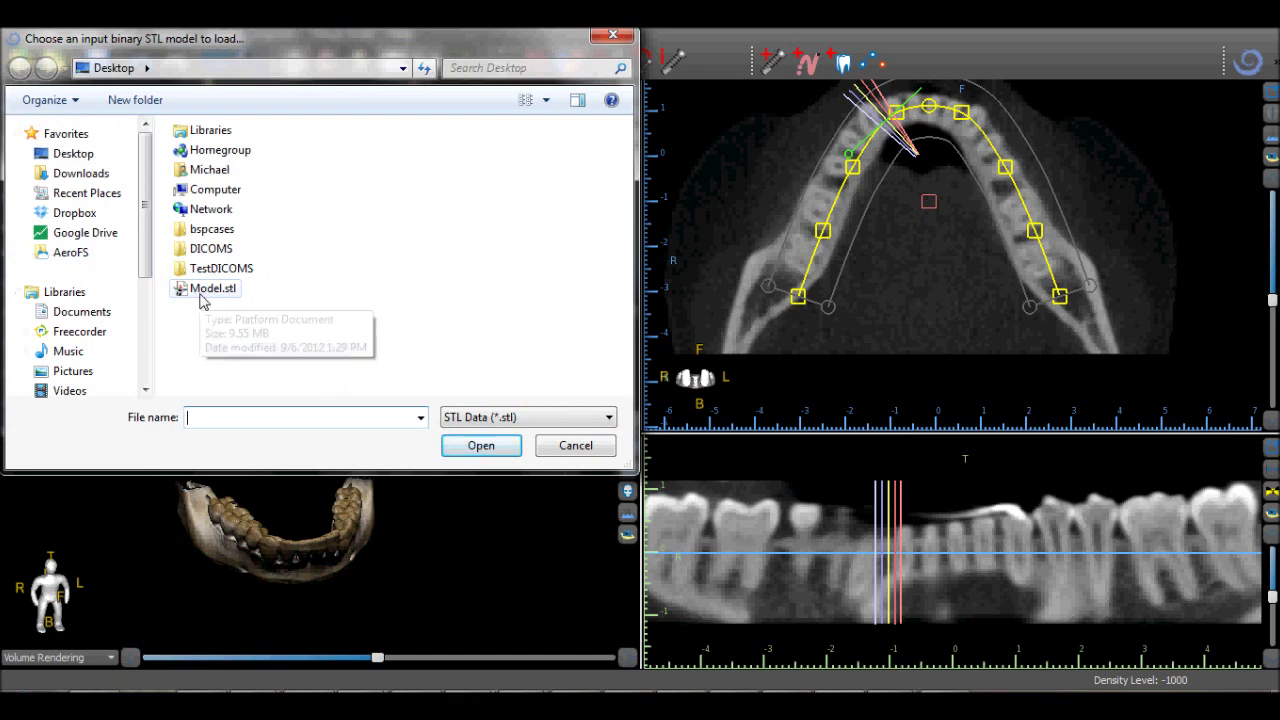
left_click(210, 289)
left_click(480, 449)
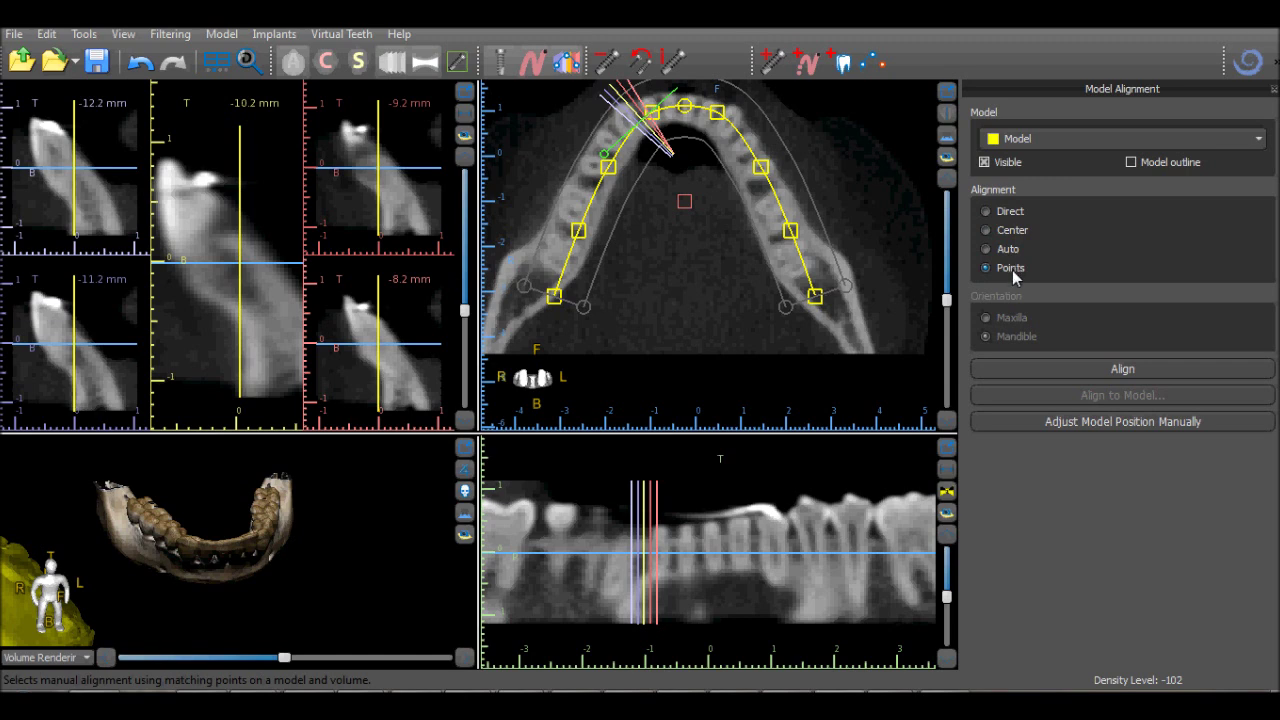
left_click(1092, 369)
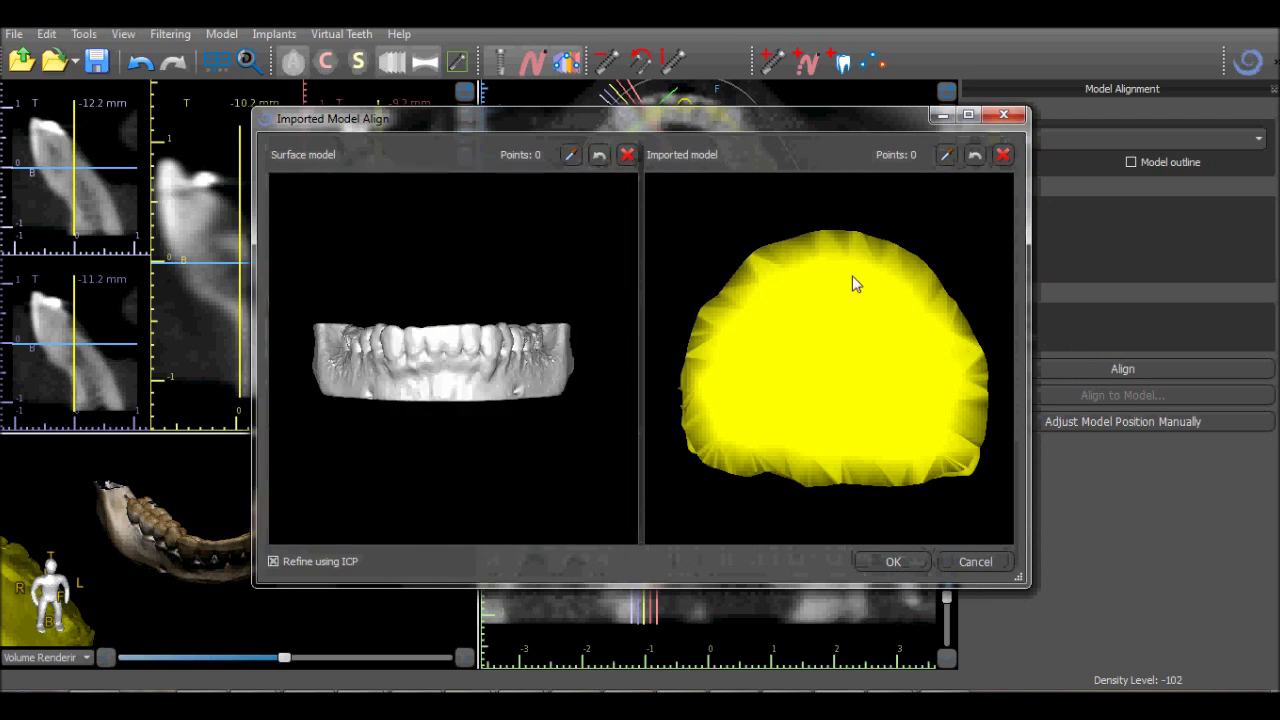
Rotate the yellow and white models so their teeth face the viewer
left_click_drag(843, 271, 874, 494)
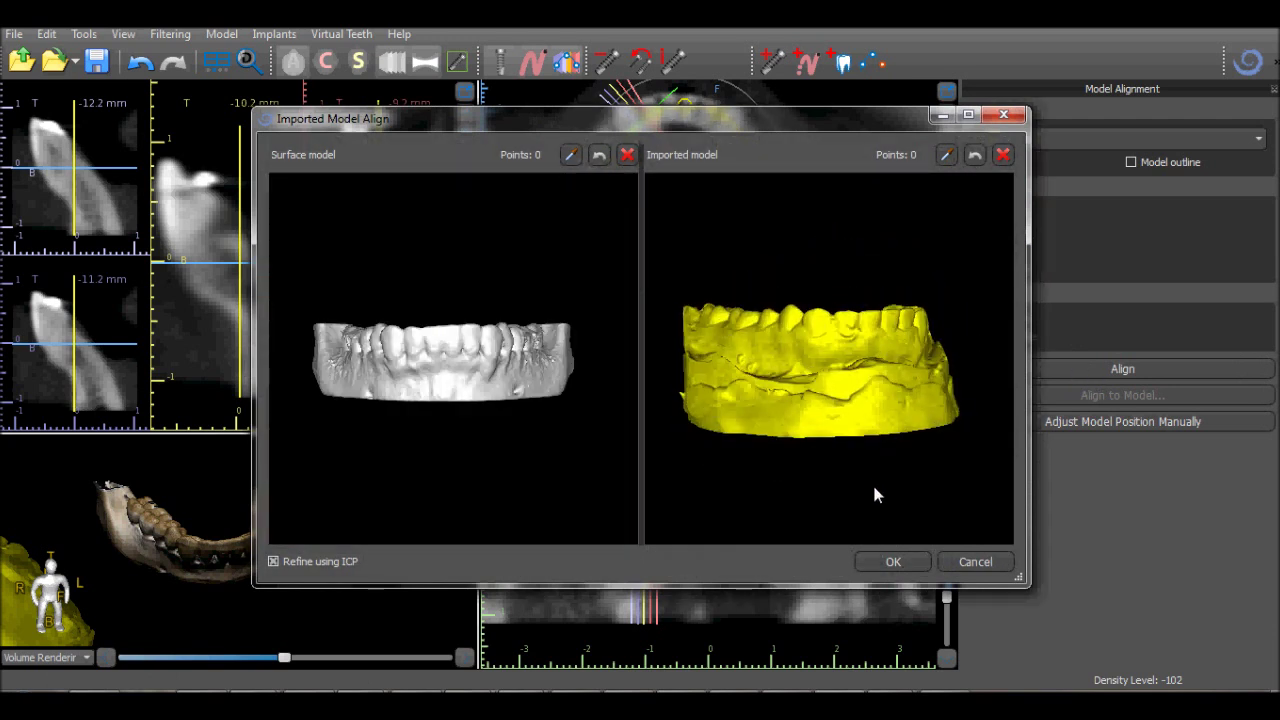
left_click_drag(720, 433, 812, 470)
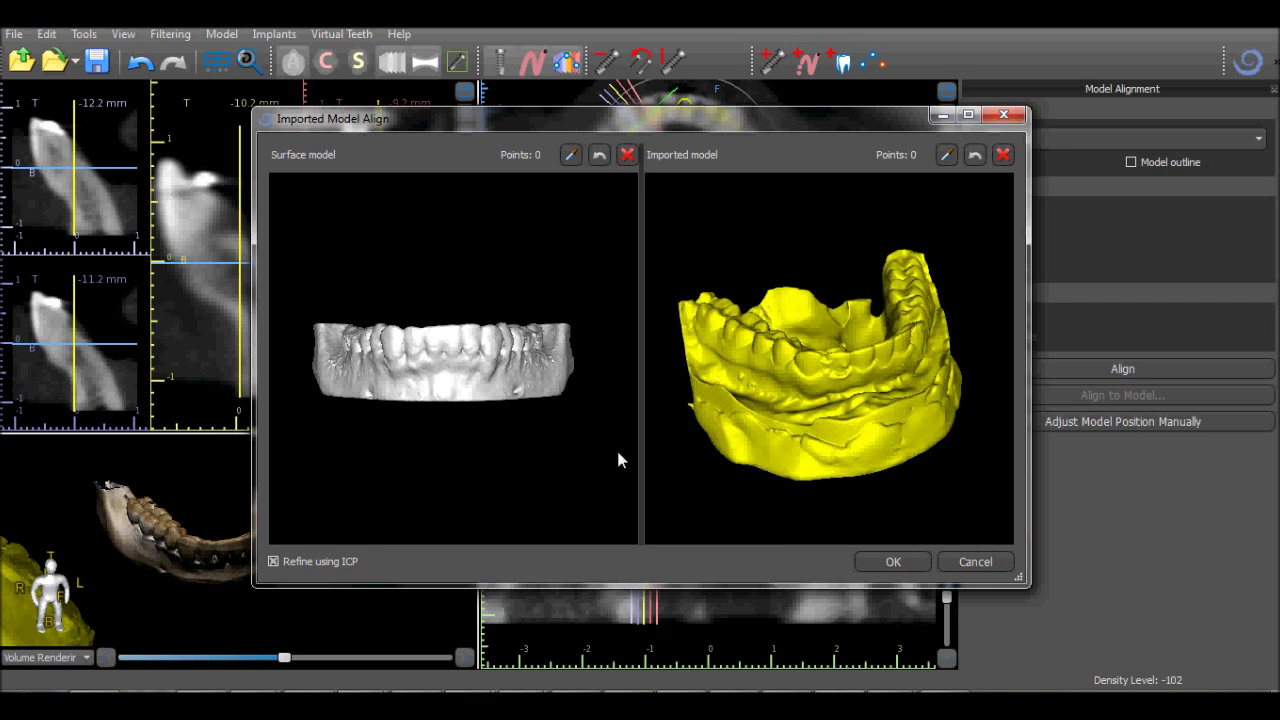
left_click_drag(540, 438, 522, 433)
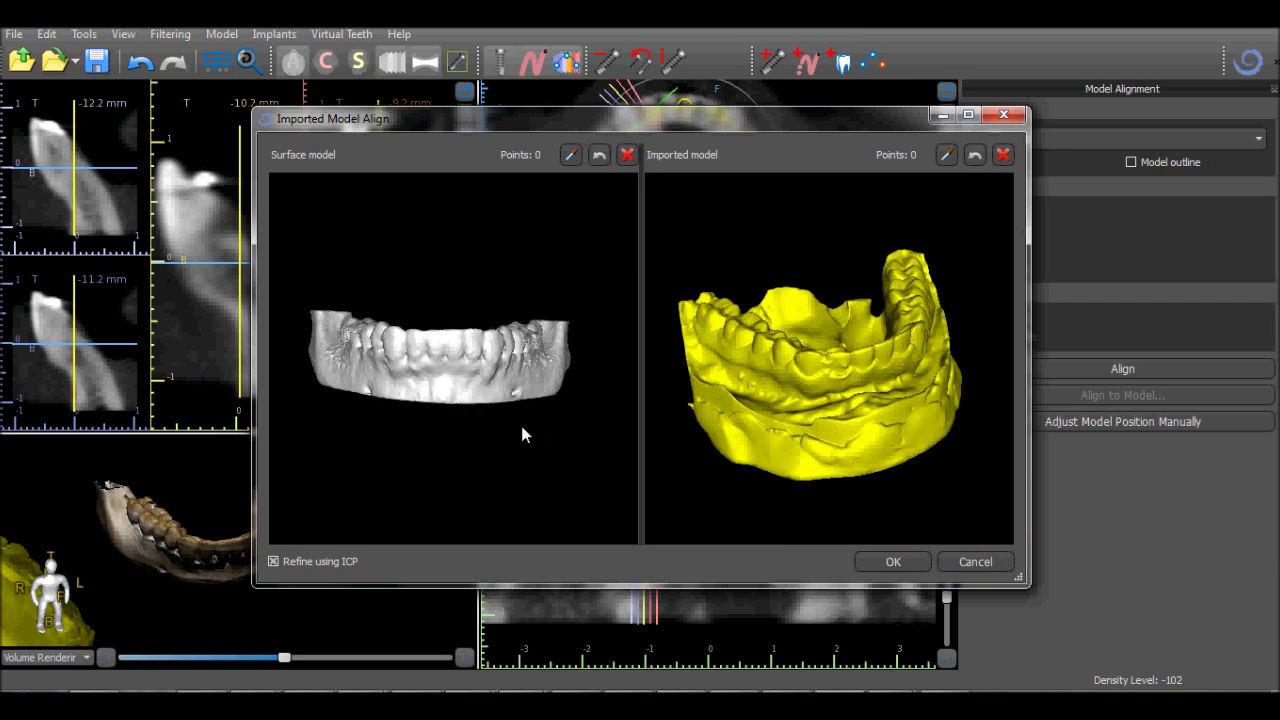
mouse_move(487, 428)
left_mouse_down()
mouse_move(491, 451)
mouse_move(496, 438)
left_mouse_up()
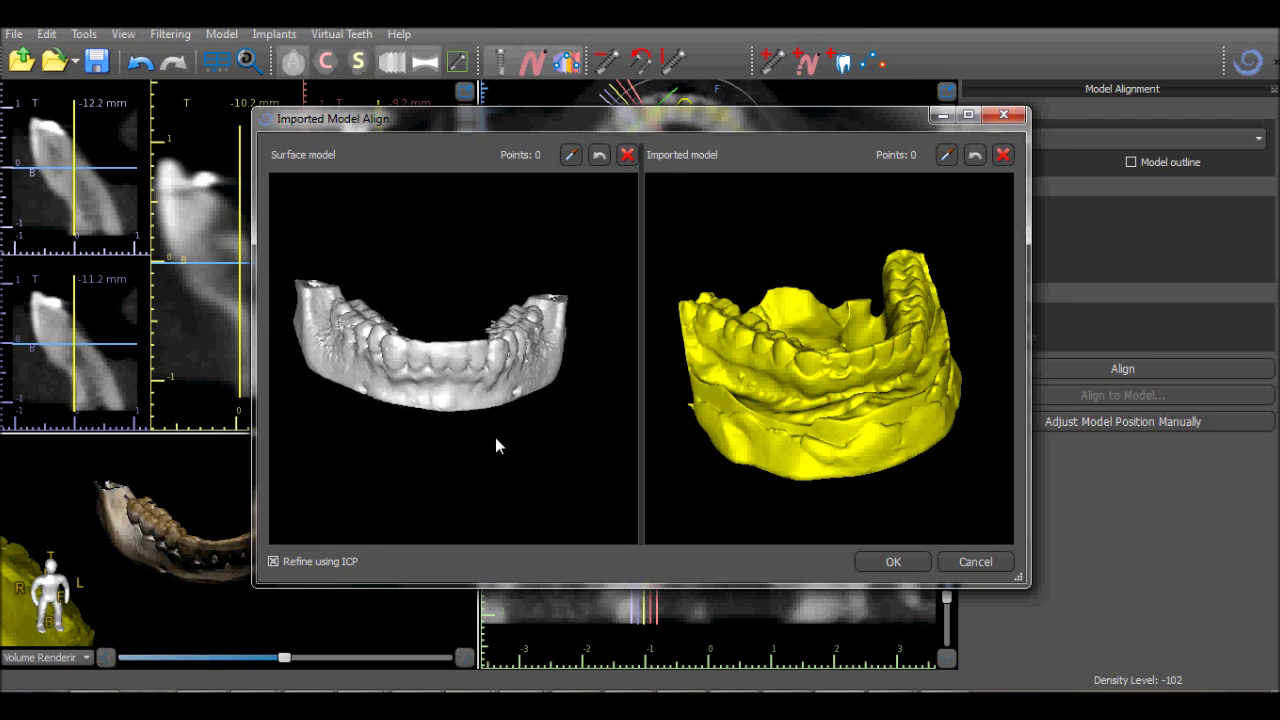
Shift-click reference points along the white surface model's front and side teeth
key("shift")
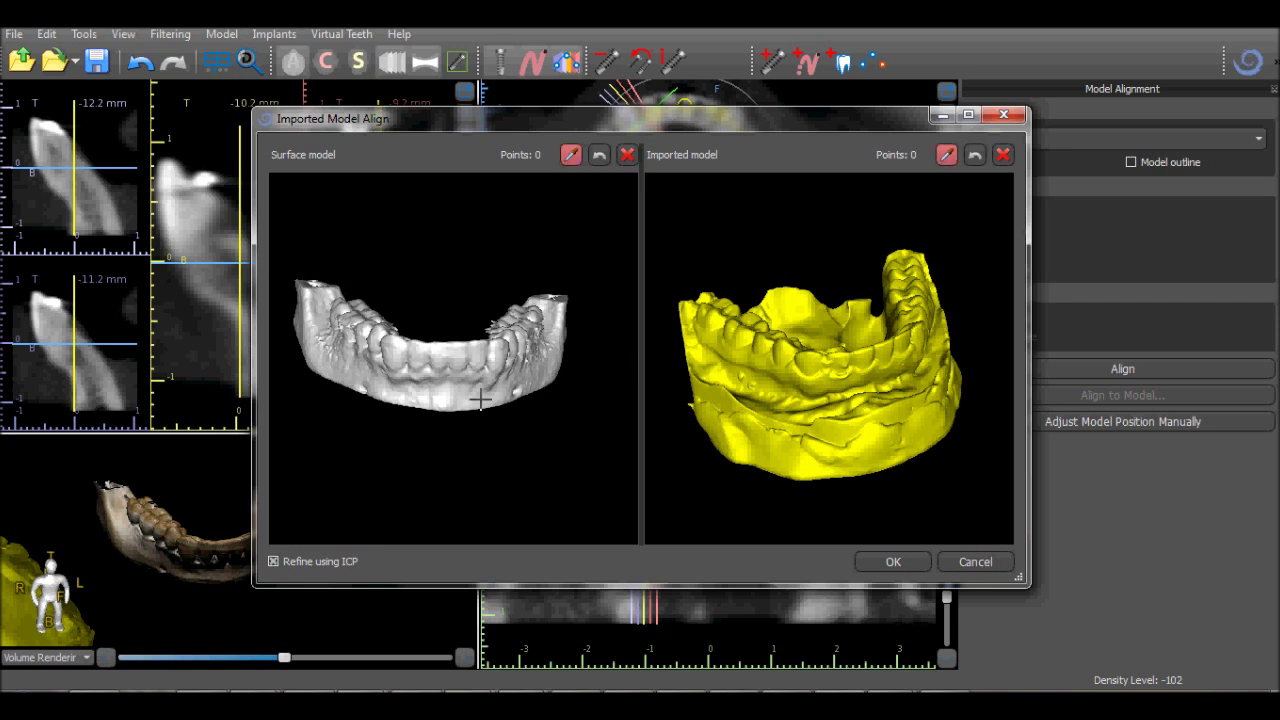
left_click_drag(480, 407, 477, 429)
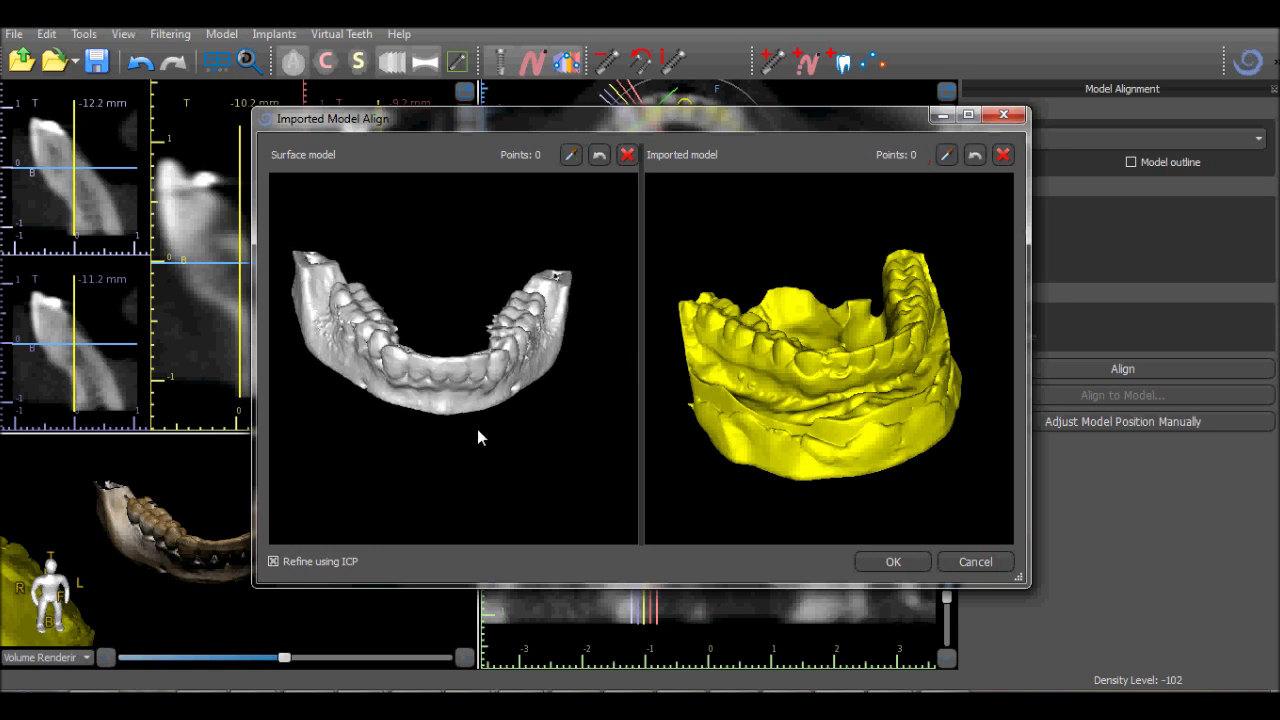
left_click(450, 364, "shift")
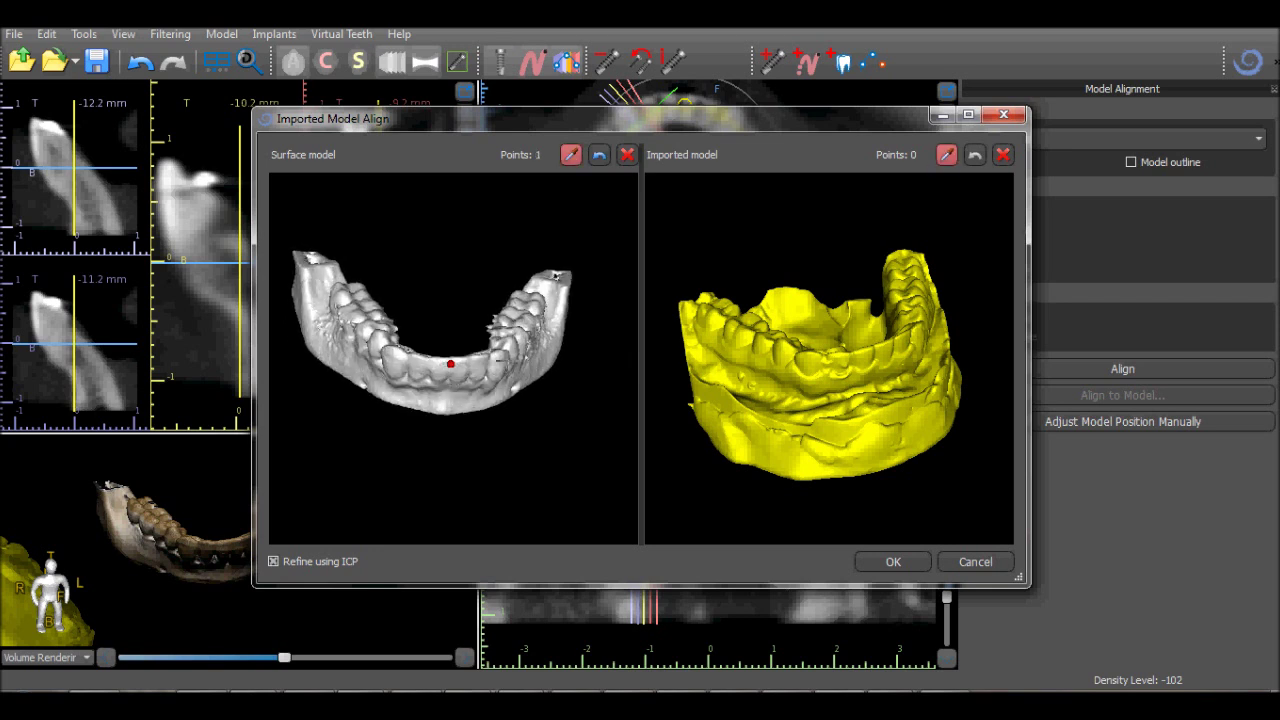
left_click(506, 353, "shift")
left_click(512, 317, "shift")
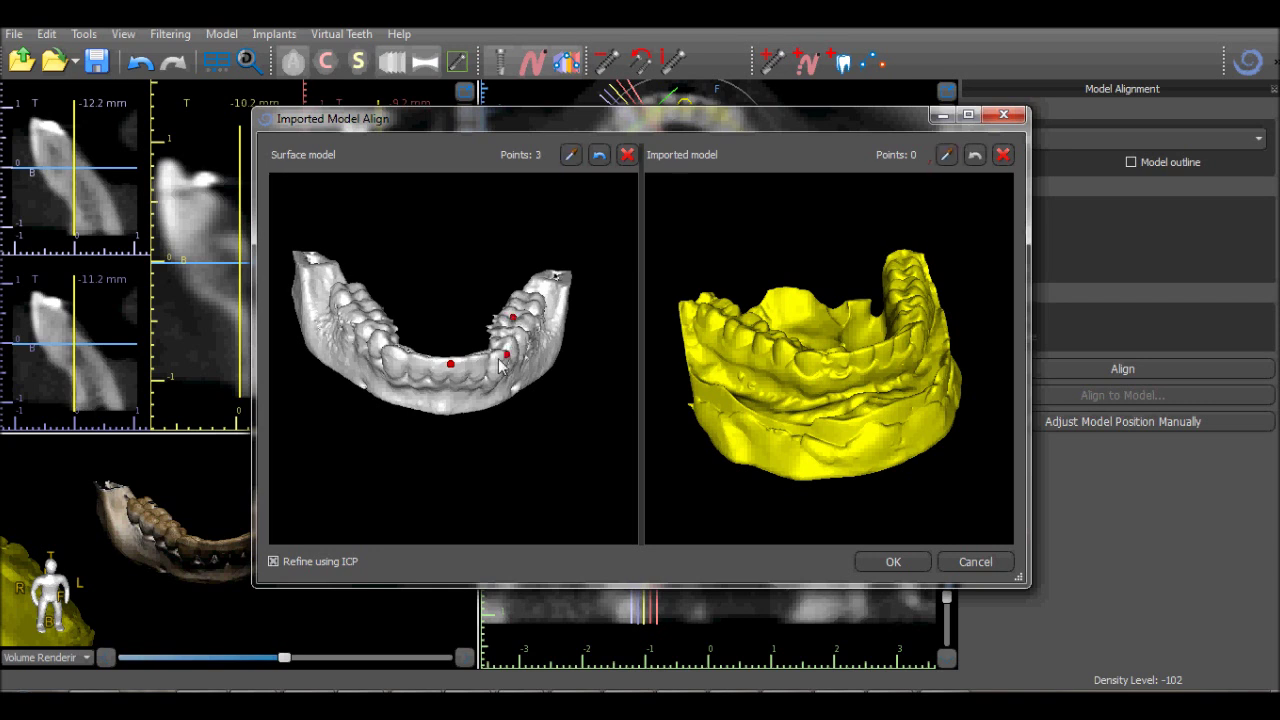
left_click(388, 356, "shift")
left_click_drag(412, 400, 424, 457)
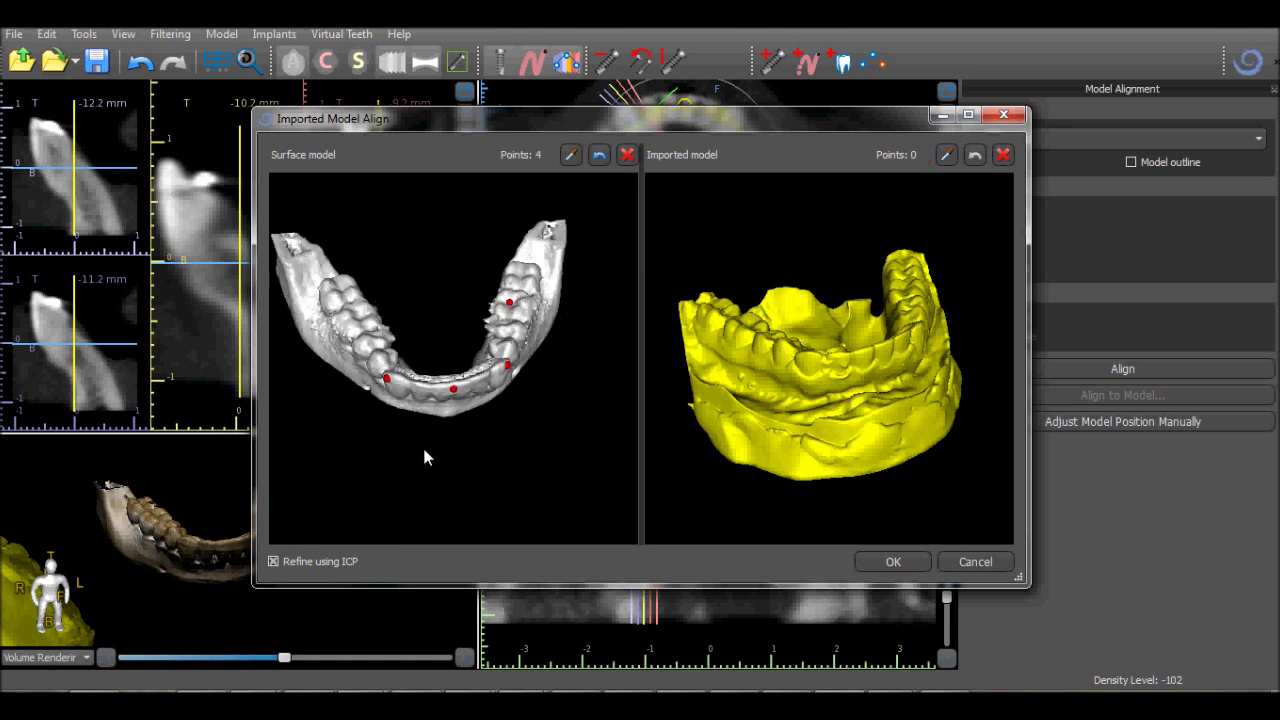
key("shift")
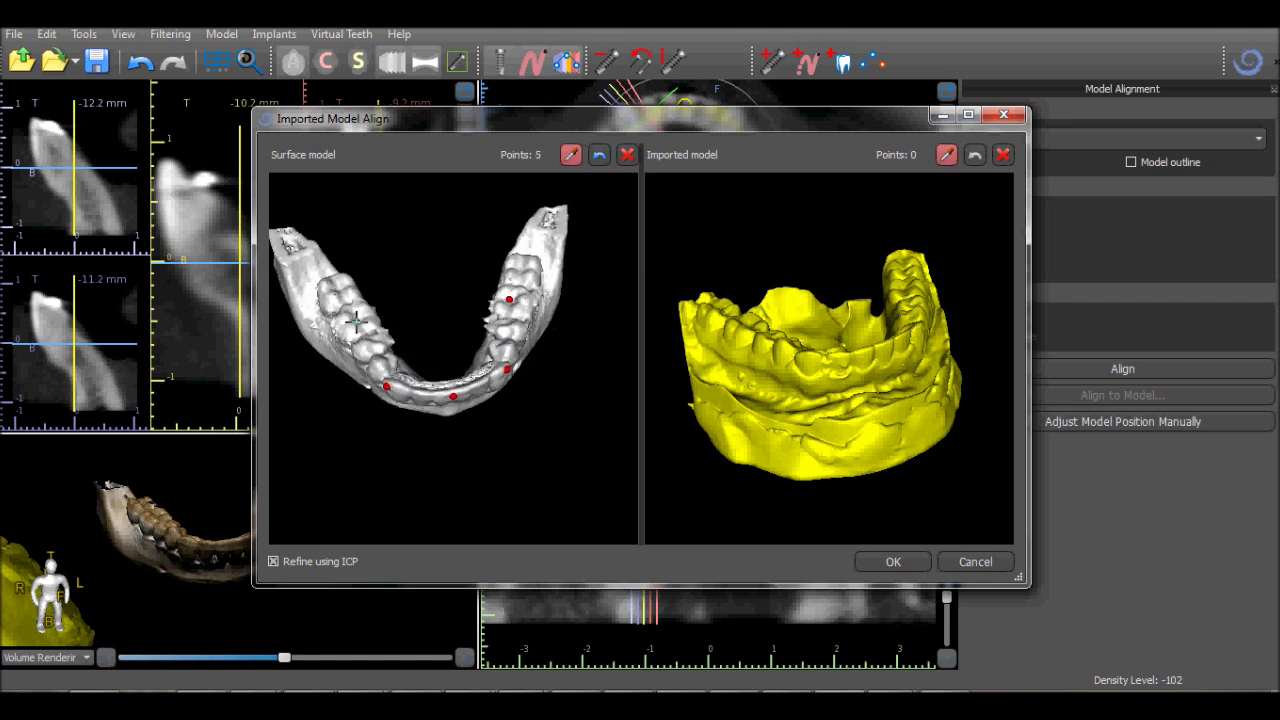
left_click_drag(780, 420, 813, 437)
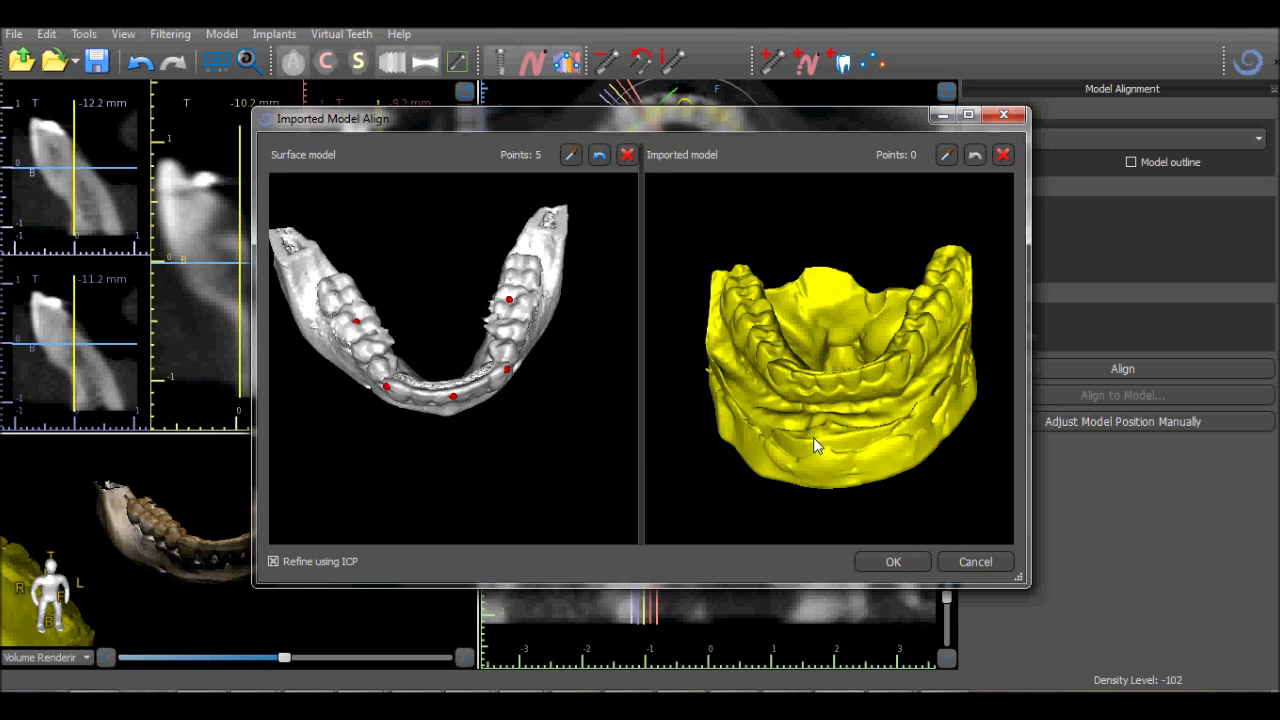
Place five matching points on the yellow model's teeth, redoing the misplaced fourth point
left_click(839, 377, "shift")
left_click_drag(884, 415, 864, 422)
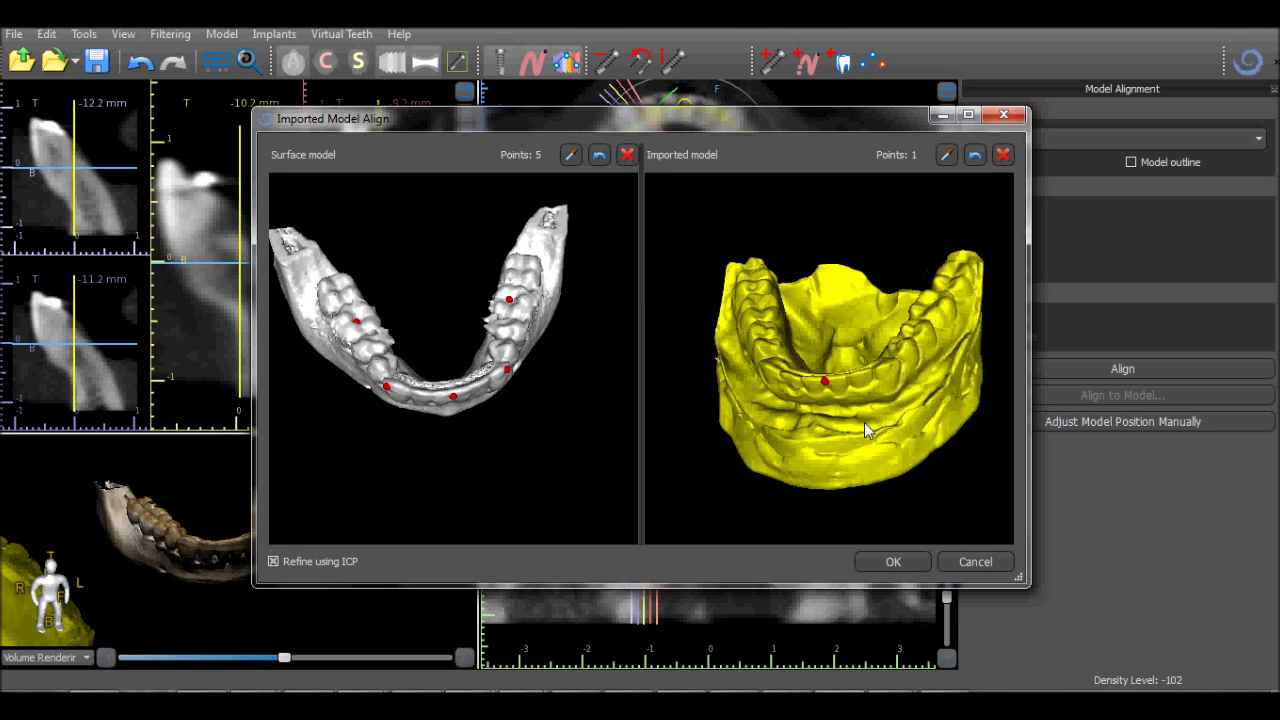
left_click(895, 362, "shift")
left_click_drag(895, 386, 919, 418)
left_click(937, 320, "shift")
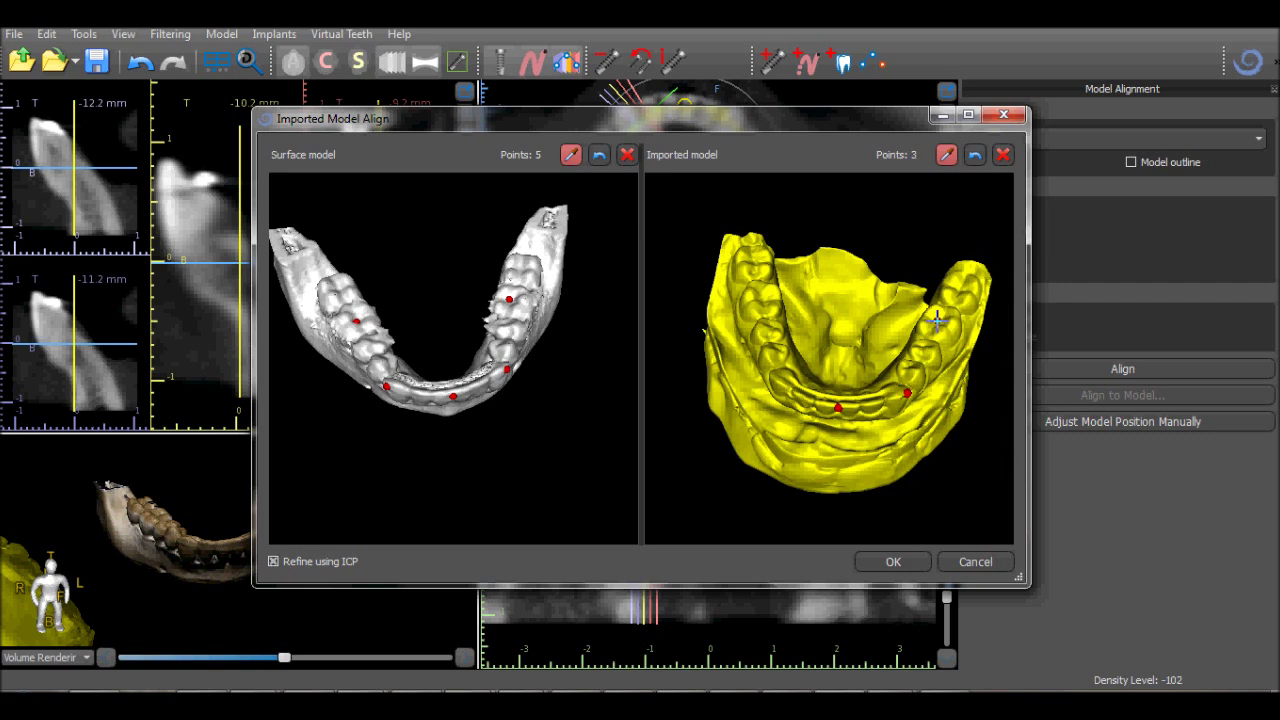
left_click_drag(838, 456, 890, 438)
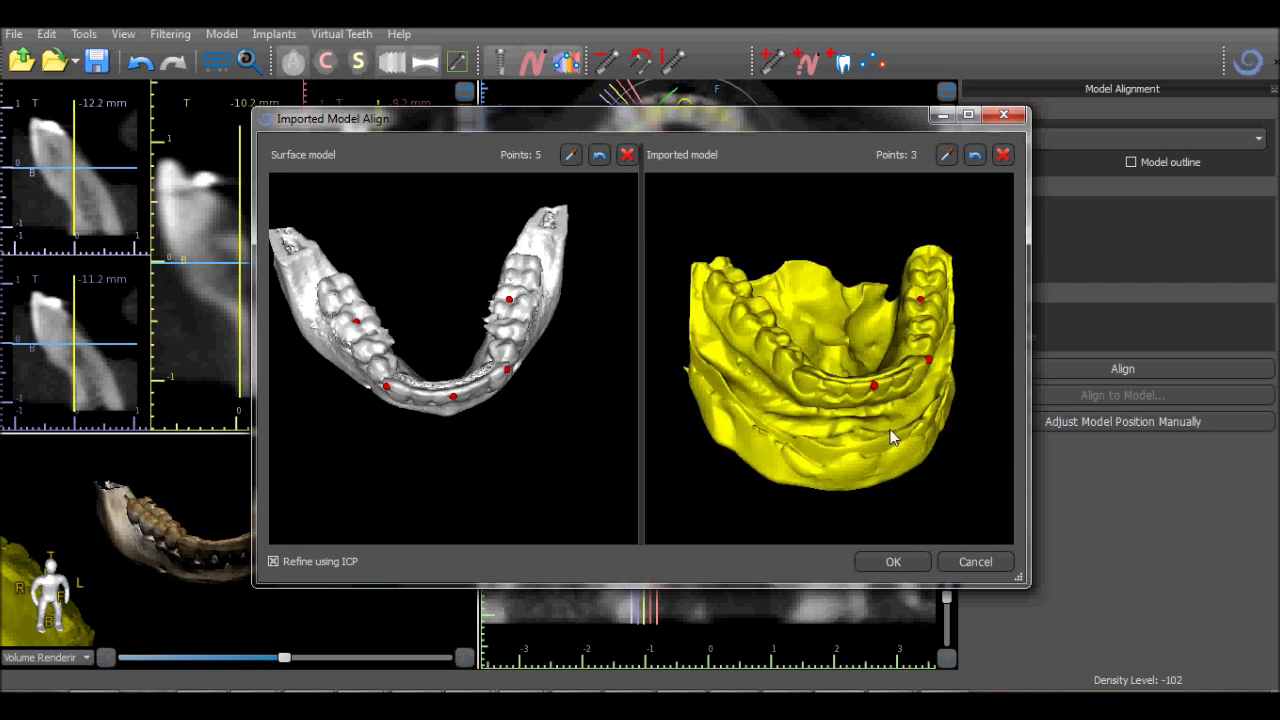
left_click(797, 373, "shift")
left_click(976, 155)
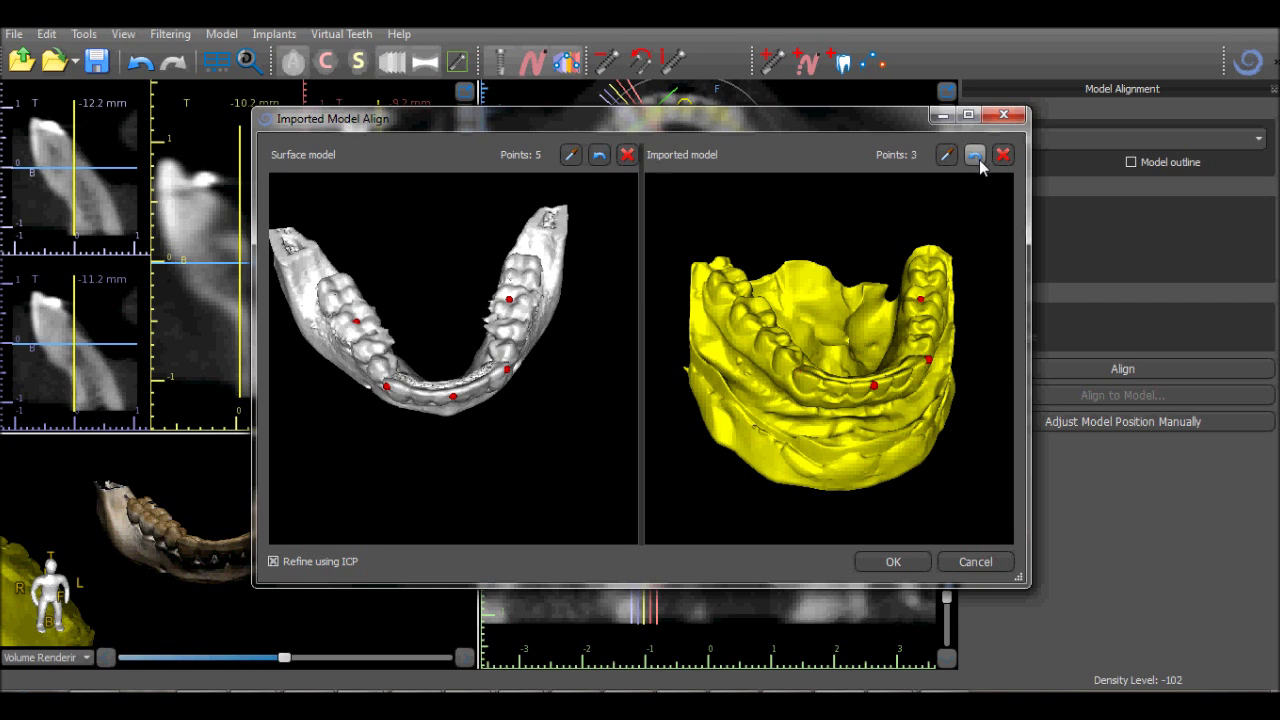
left_click(794, 371)
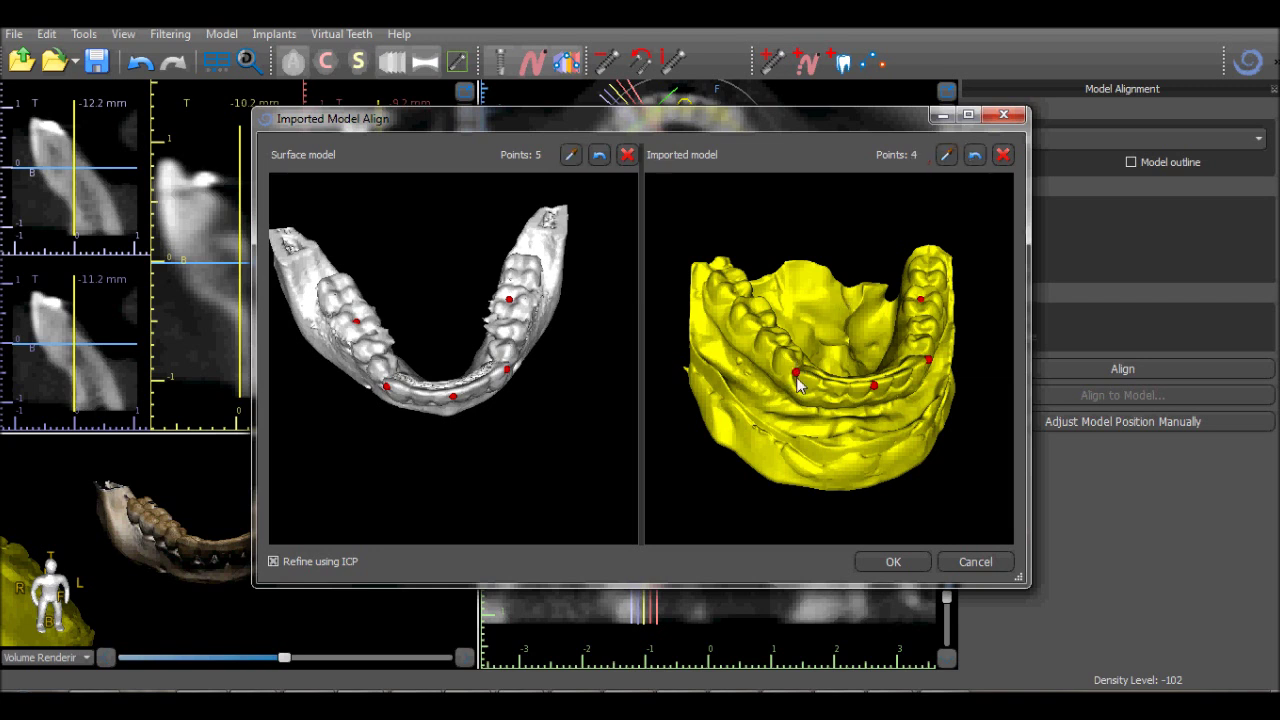
left_click(758, 314)
Confirm the point alignment, toggle the model's visibility to check fit, and enable Model outline
left_click(871, 568)
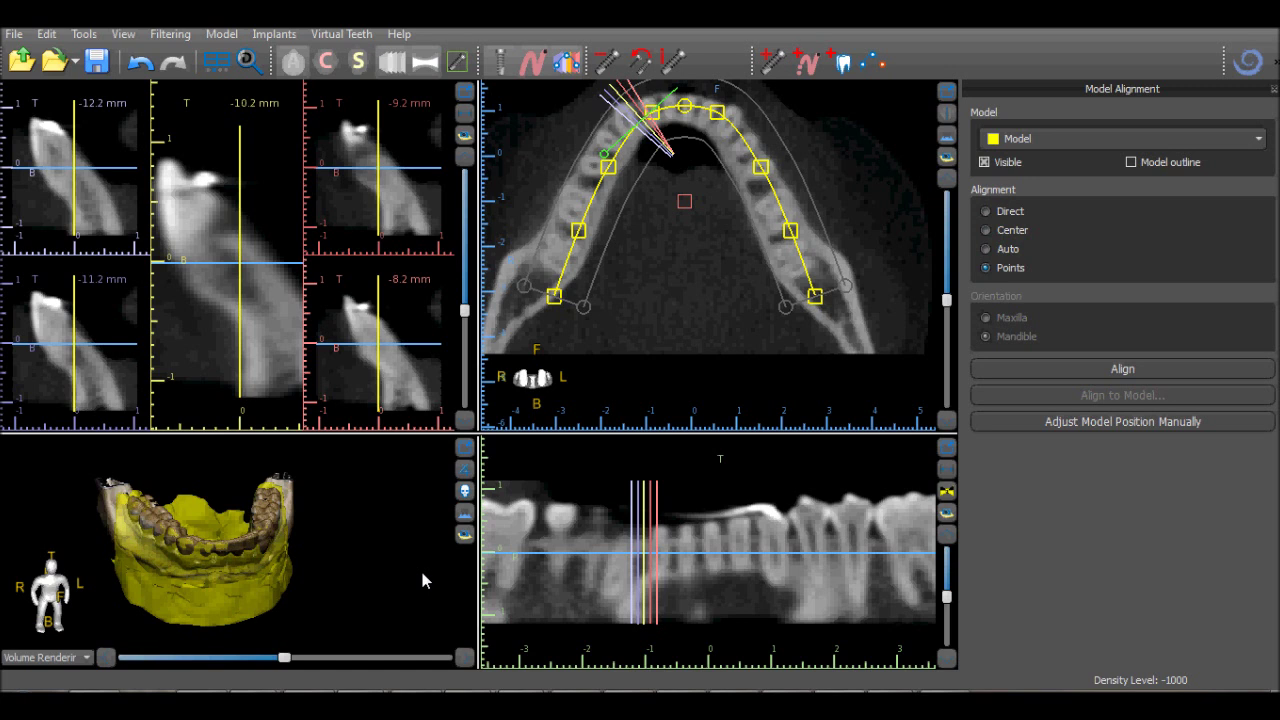
left_click(1005, 170)
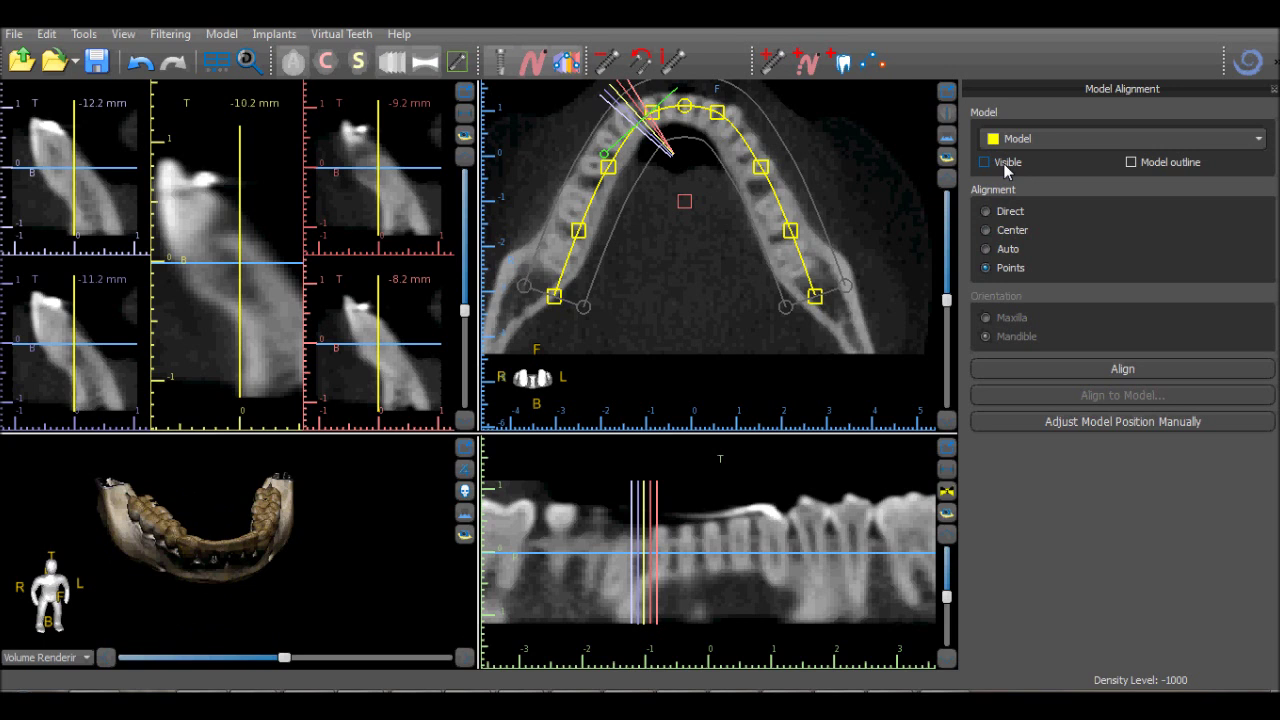
left_click(1006, 172)
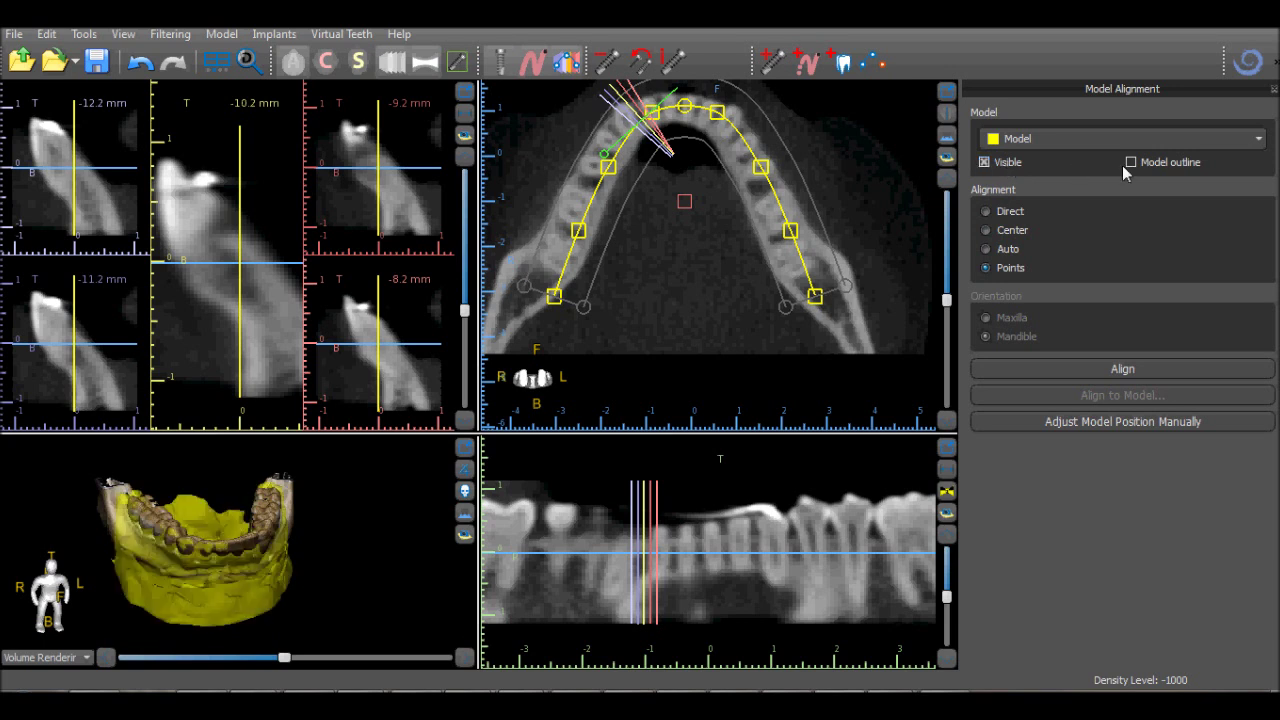
left_click(1155, 168)
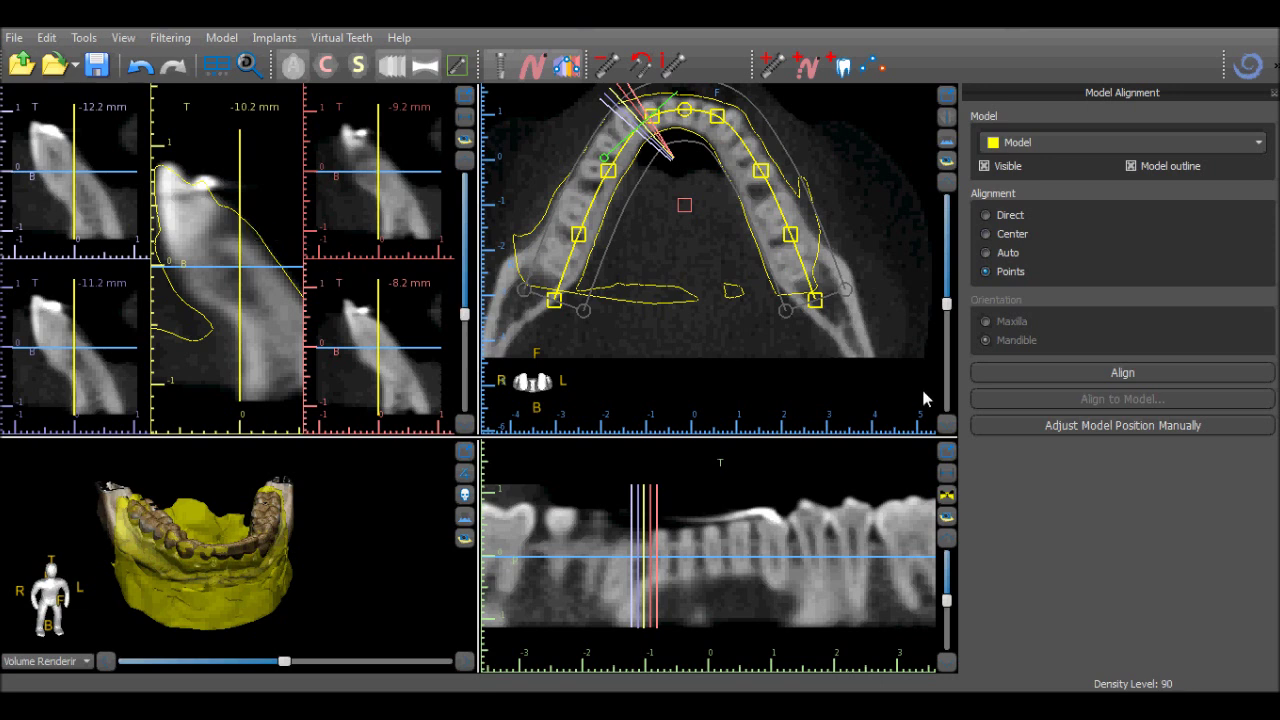
Turn on Adjust Model Position Manually to show the yellow model's rotation rings
left_click(1053, 429)
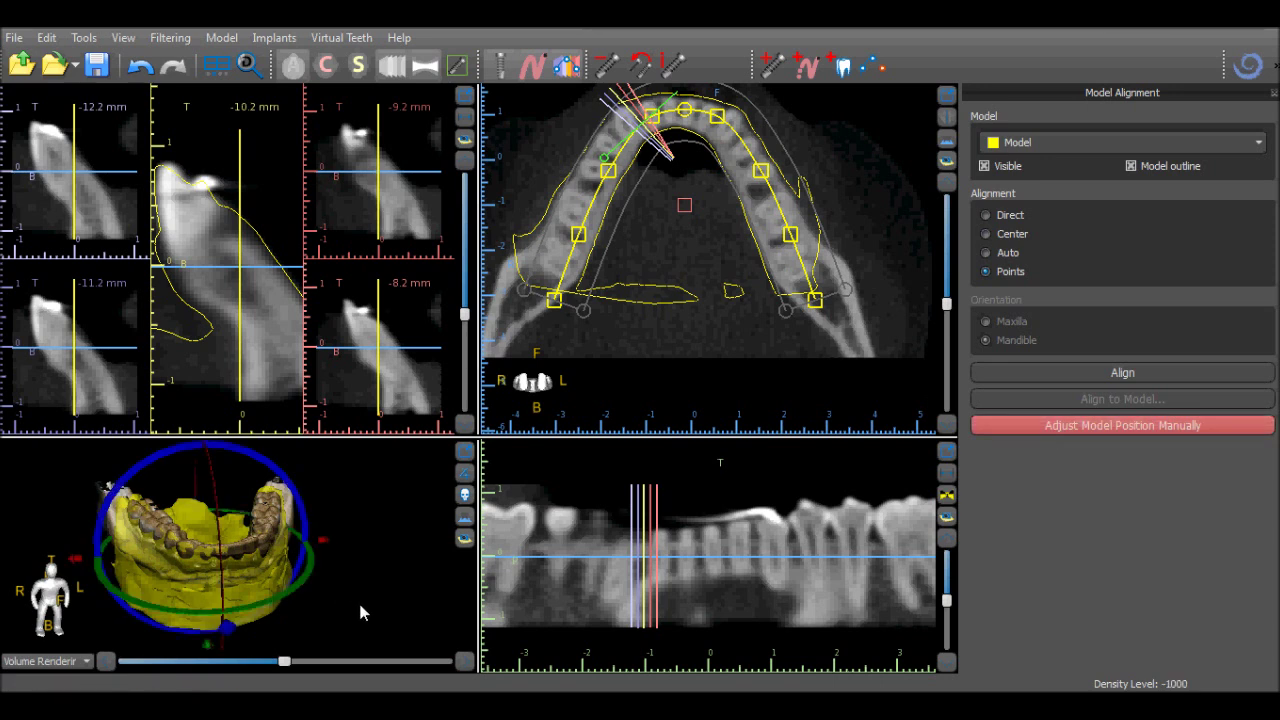
Maximize the 3D view and rotate the yellow model slightly with the ring
left_click(465, 452)
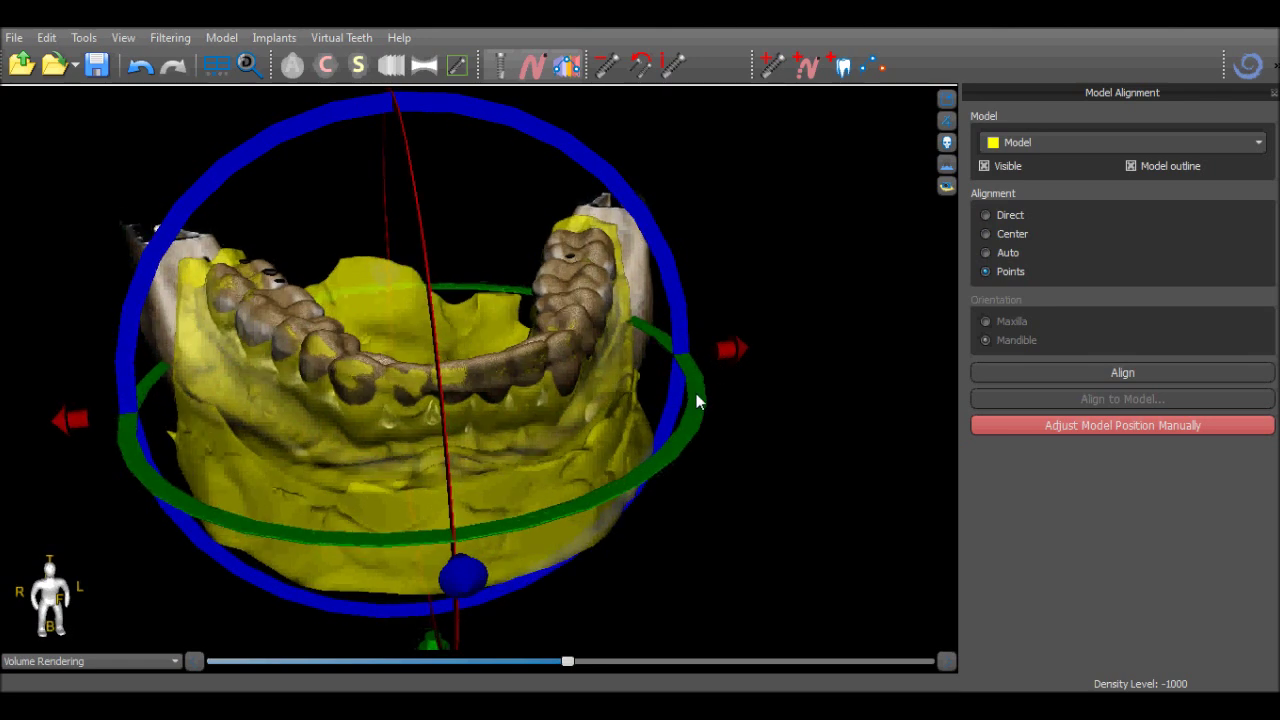
left_click_drag(697, 400, 695, 397)
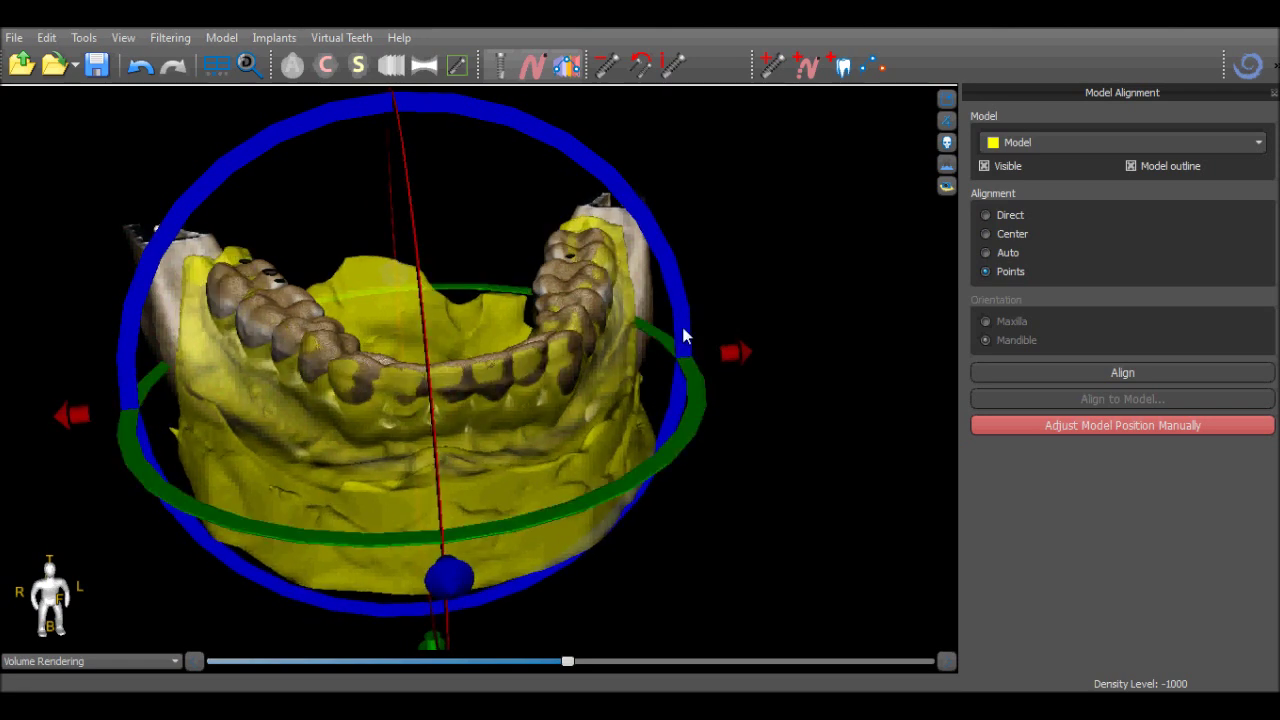
left_click_drag(699, 376, 699, 376)
Turn off manual adjustment and restore the four-pane slice layout
left_click(981, 430)
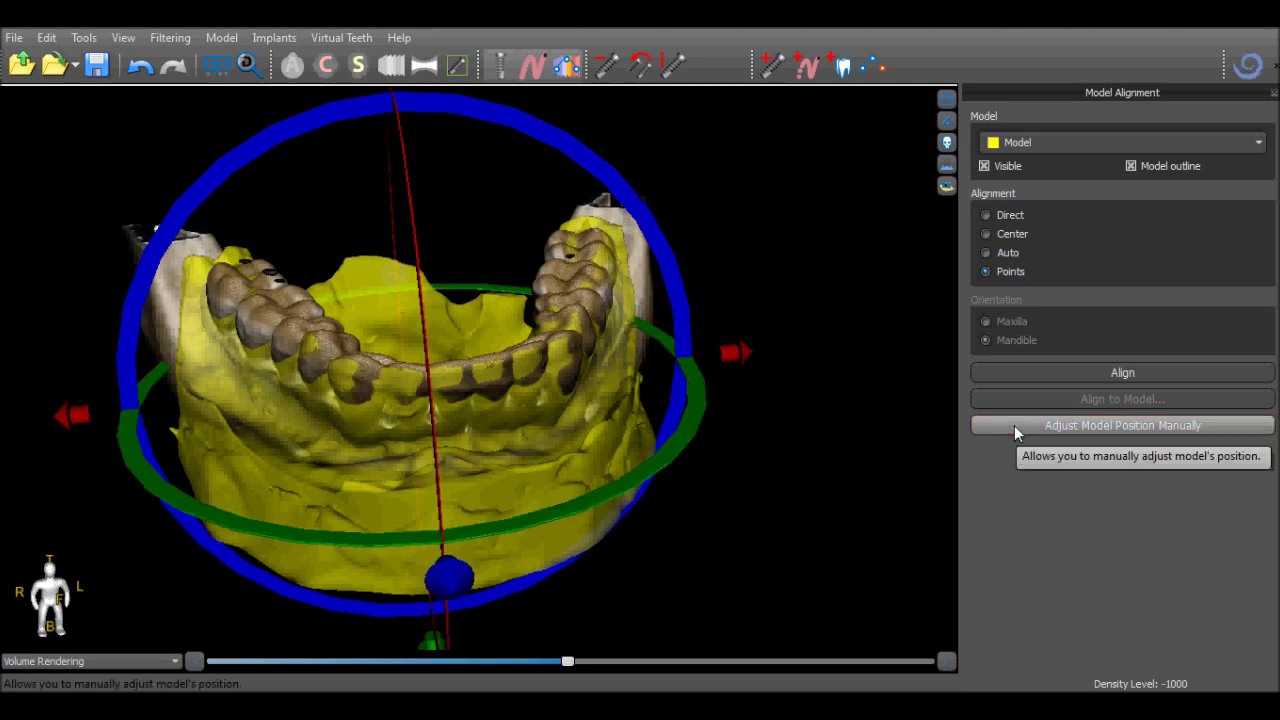
left_click(1014, 425)
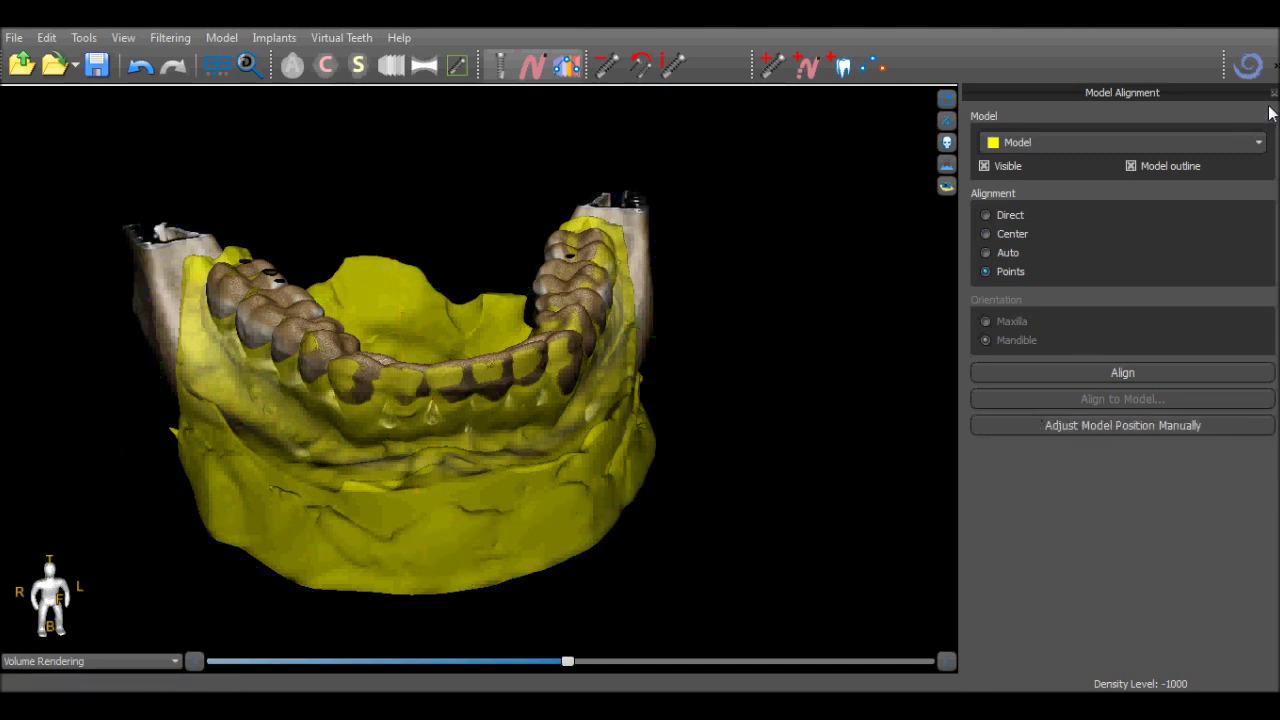
left_click(946, 99)
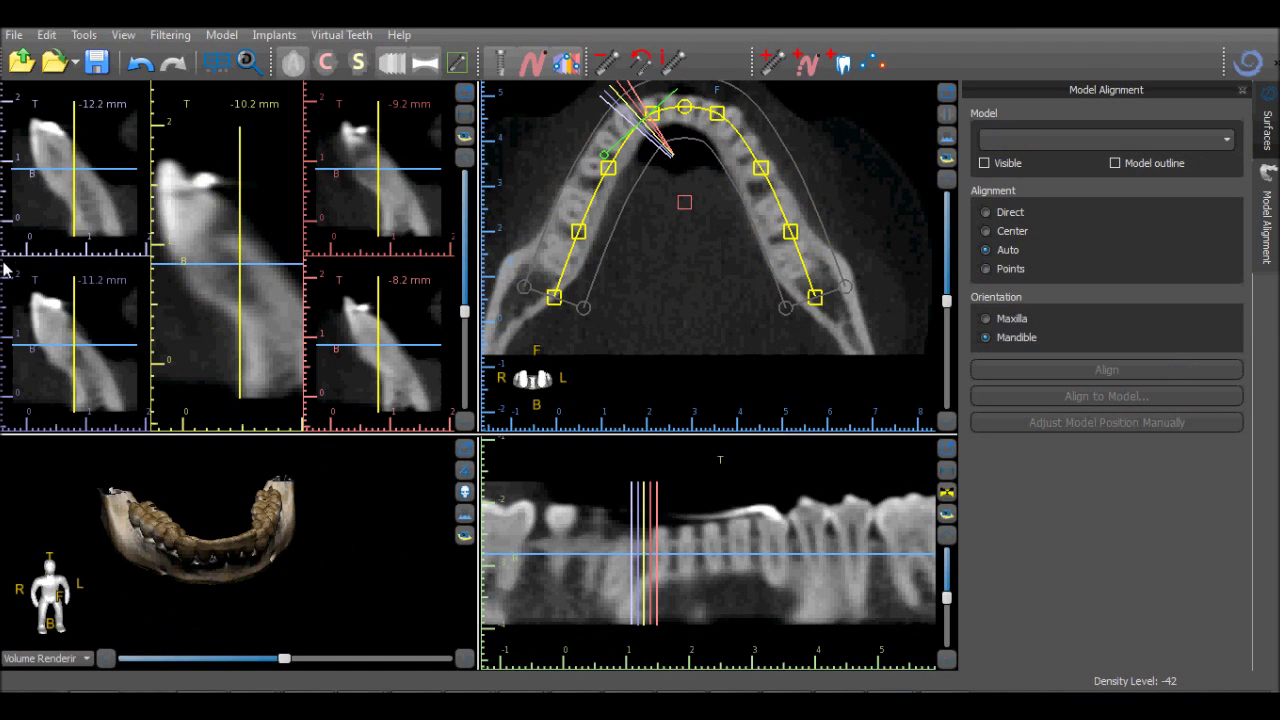
Load Model.stl through File > Import STL Model as a new dental model
left_click(14, 35)
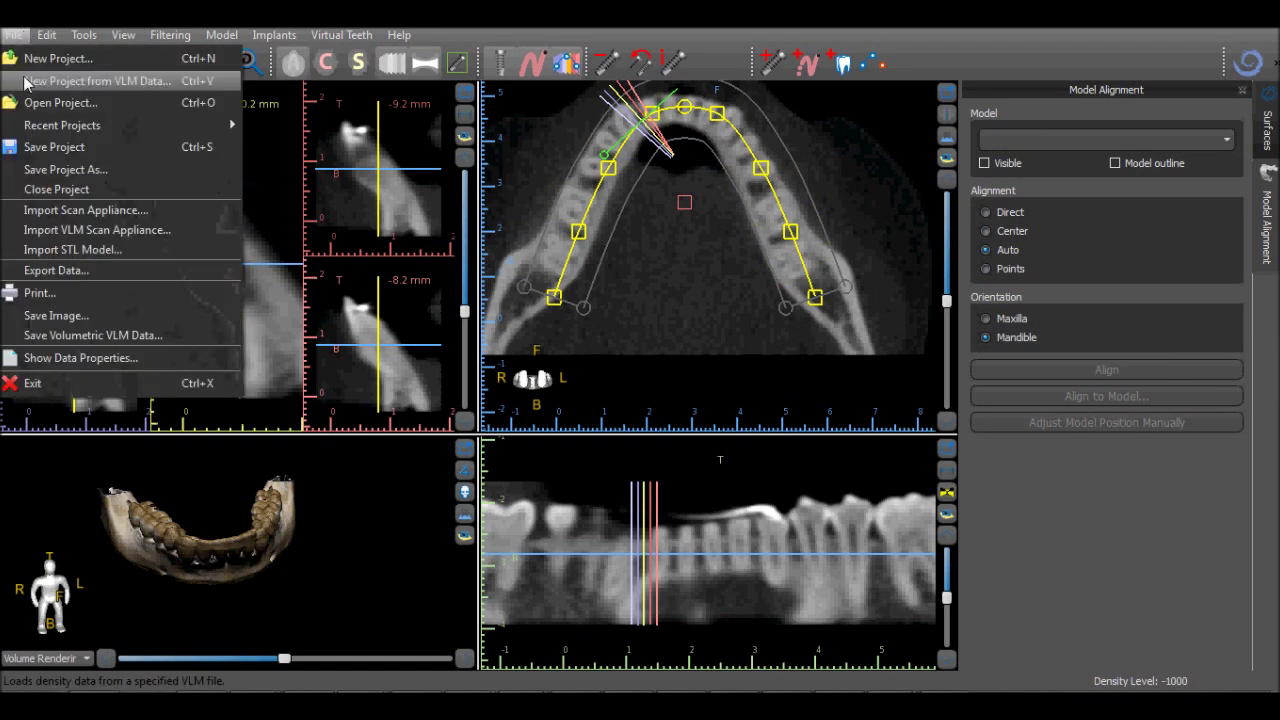
left_click(45, 250)
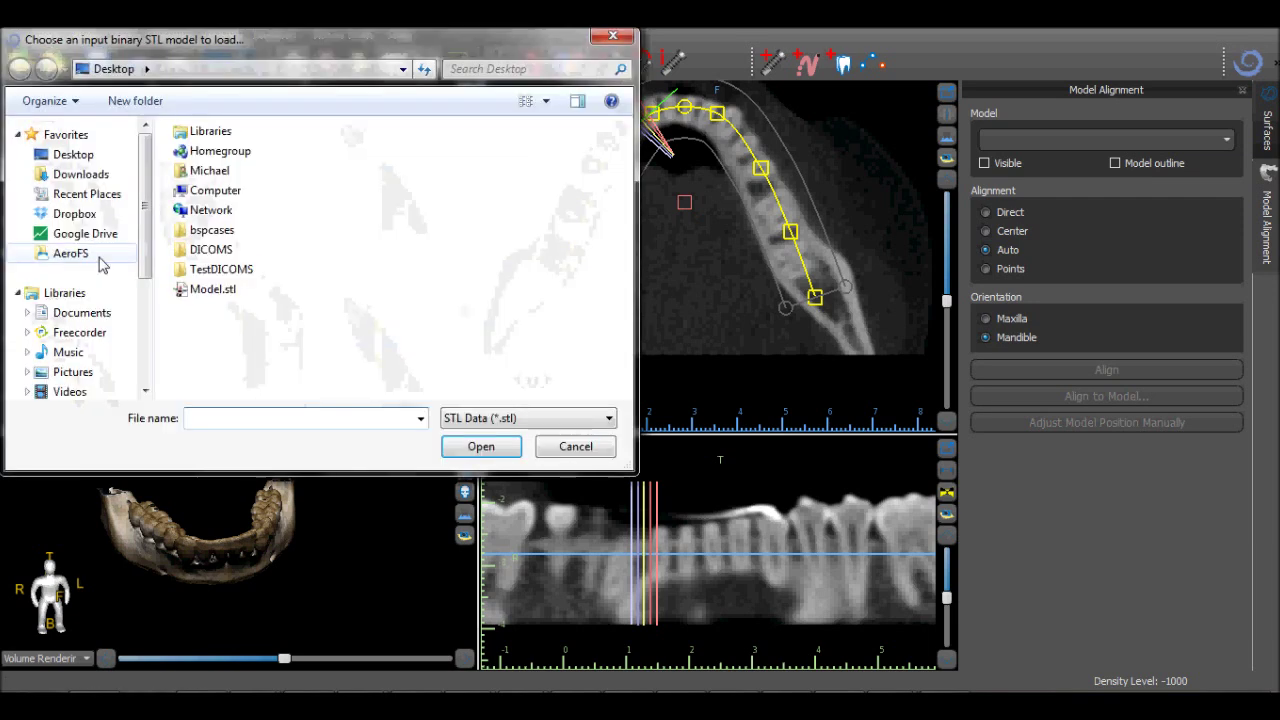
double_click(213, 289)
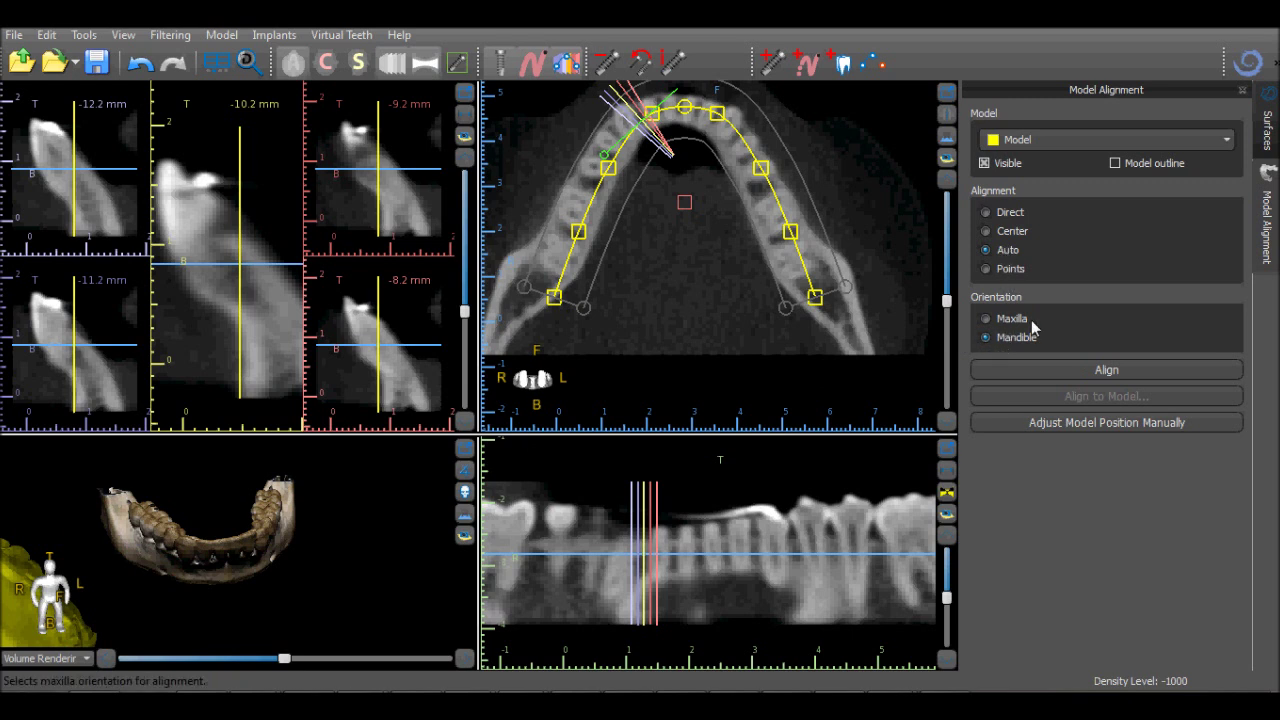
Auto-align the model to the mandible scan, then switch Model Alignment to Direct
left_click(1057, 369)
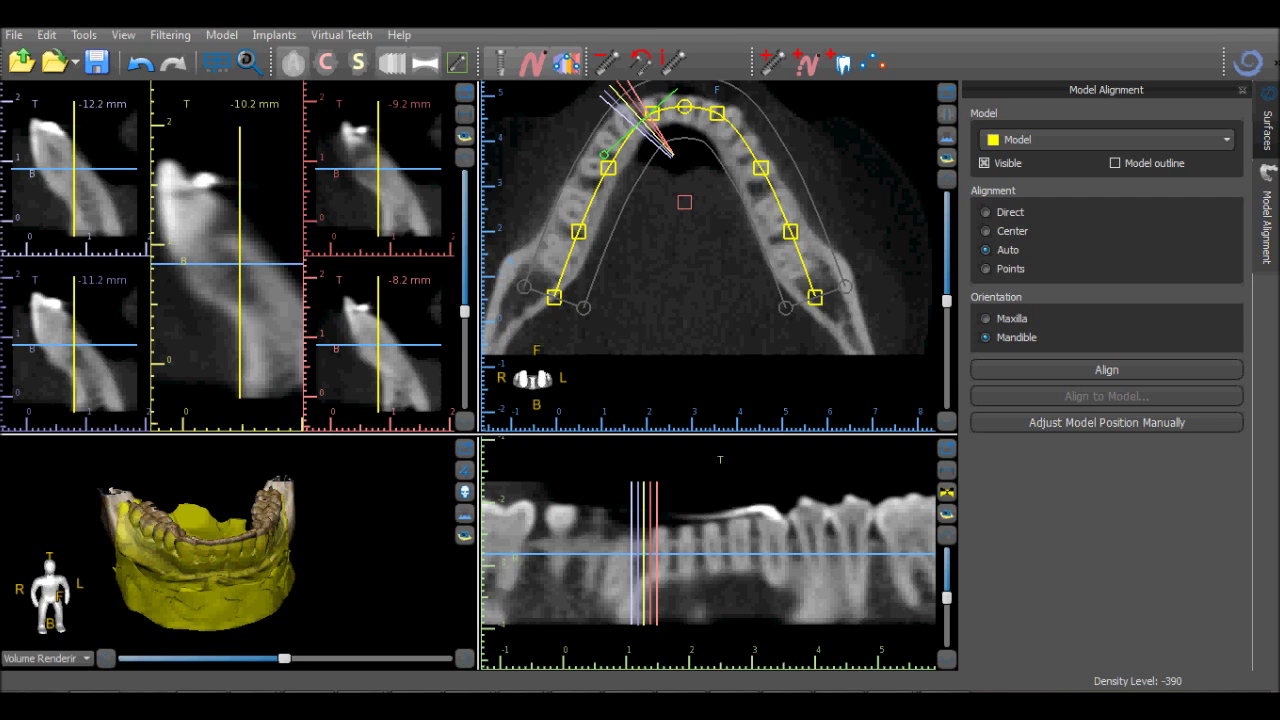
left_click(1012, 214)
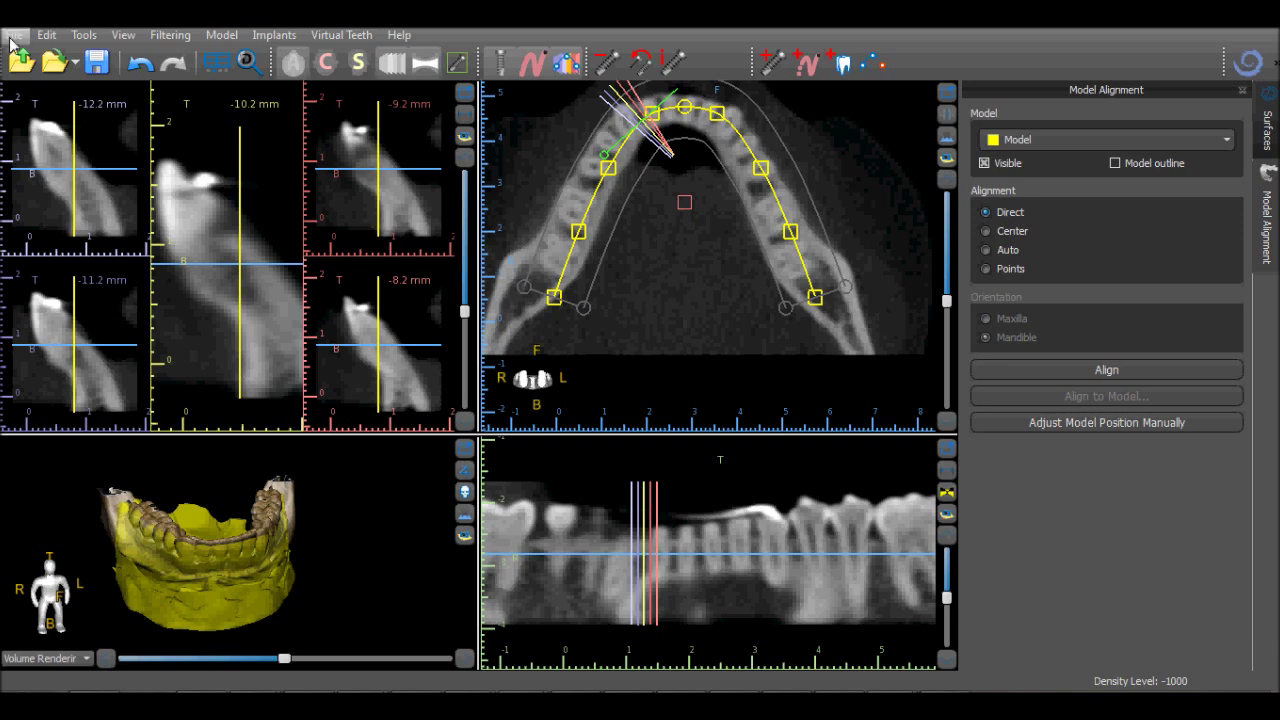
left_click(13, 36)
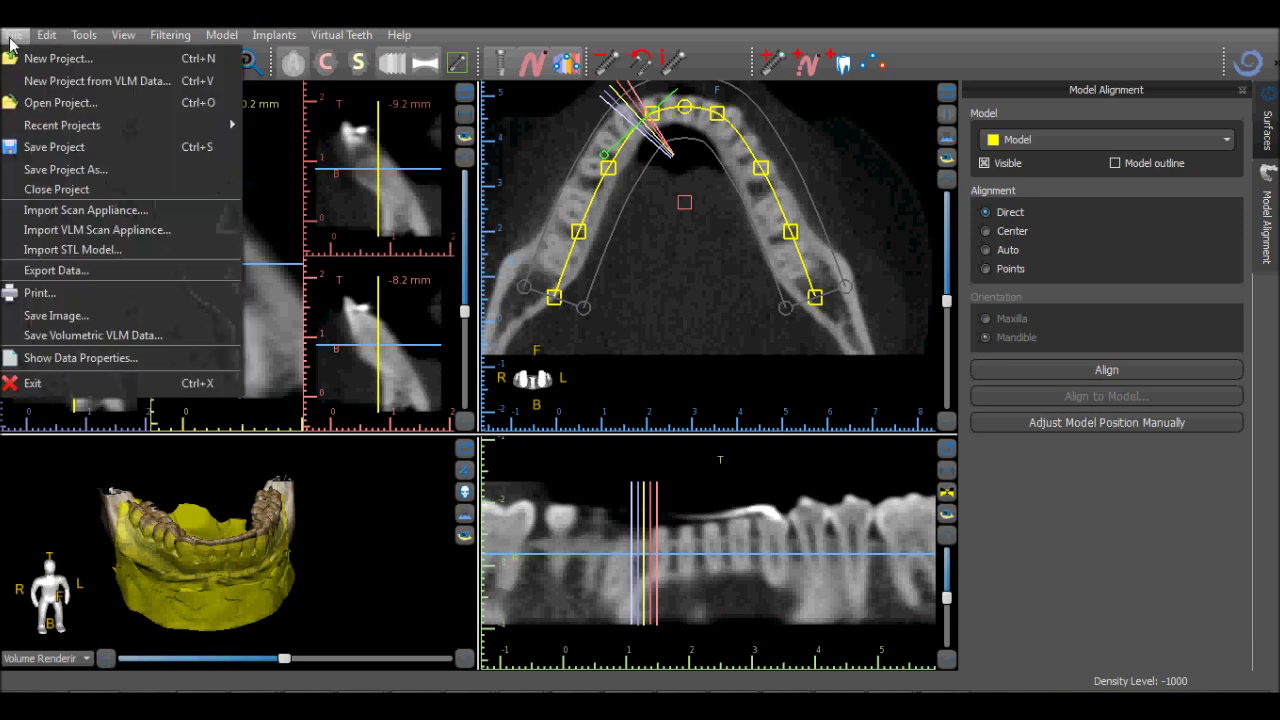
Import a second copy of Model.stl with Direct placement
left_click(62, 250)
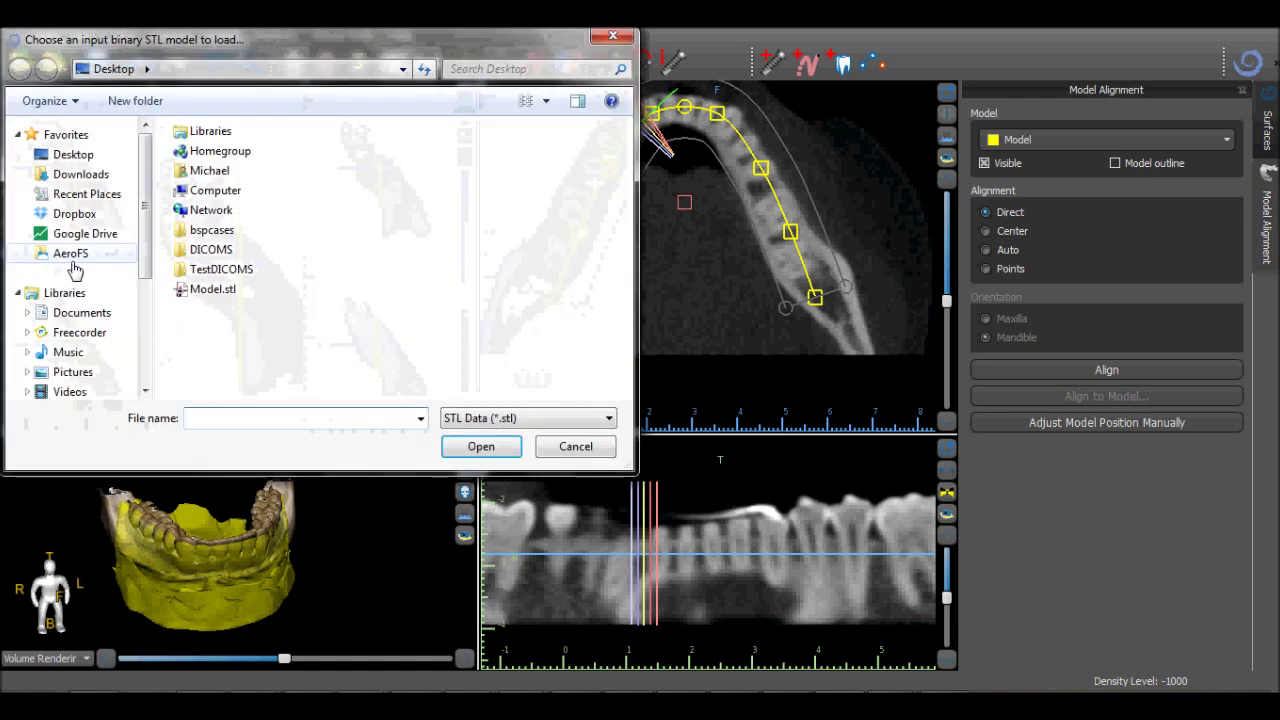
double_click(226, 289)
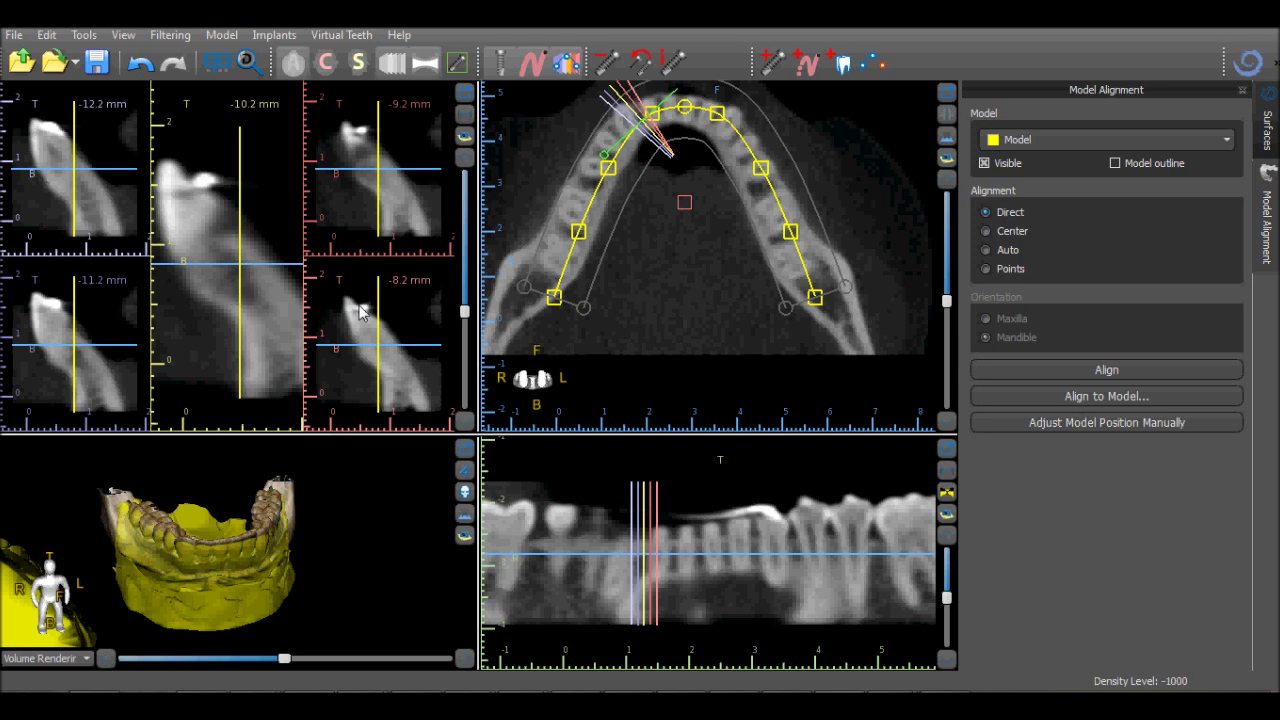
left_click(1097, 398)
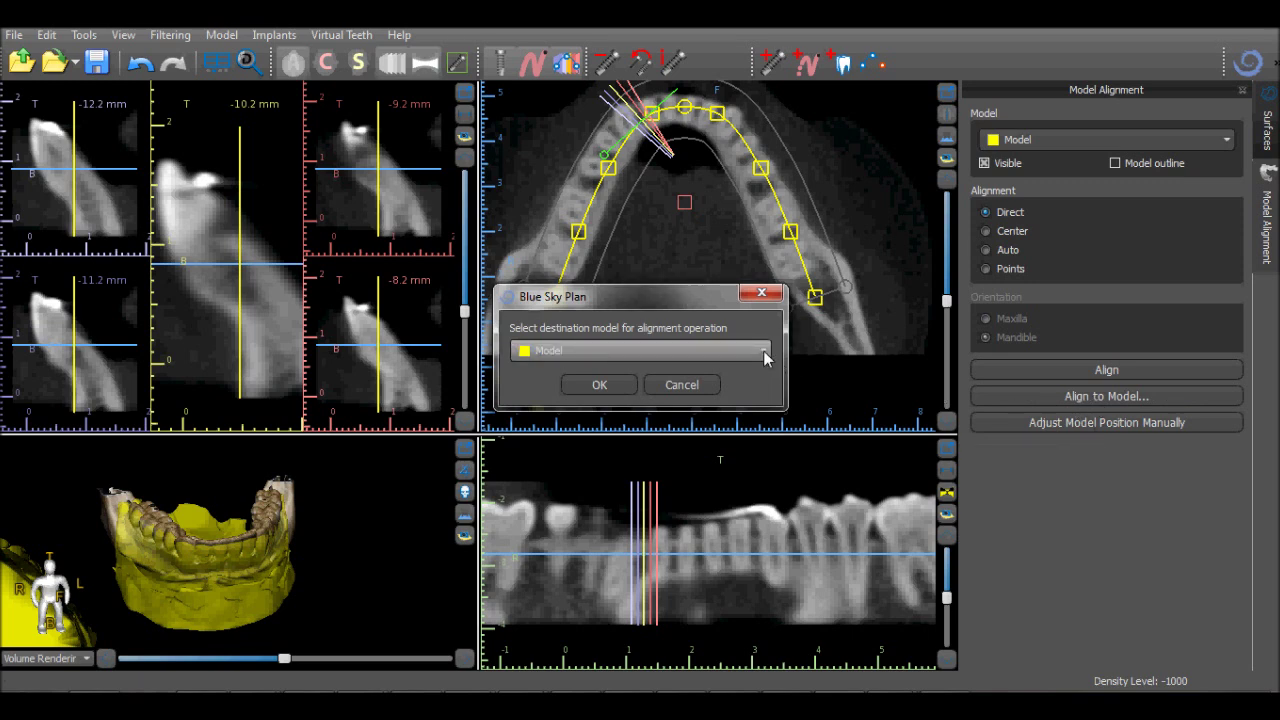
Align the new model onto the first by choosing Model as the destination
left_click(765, 352)
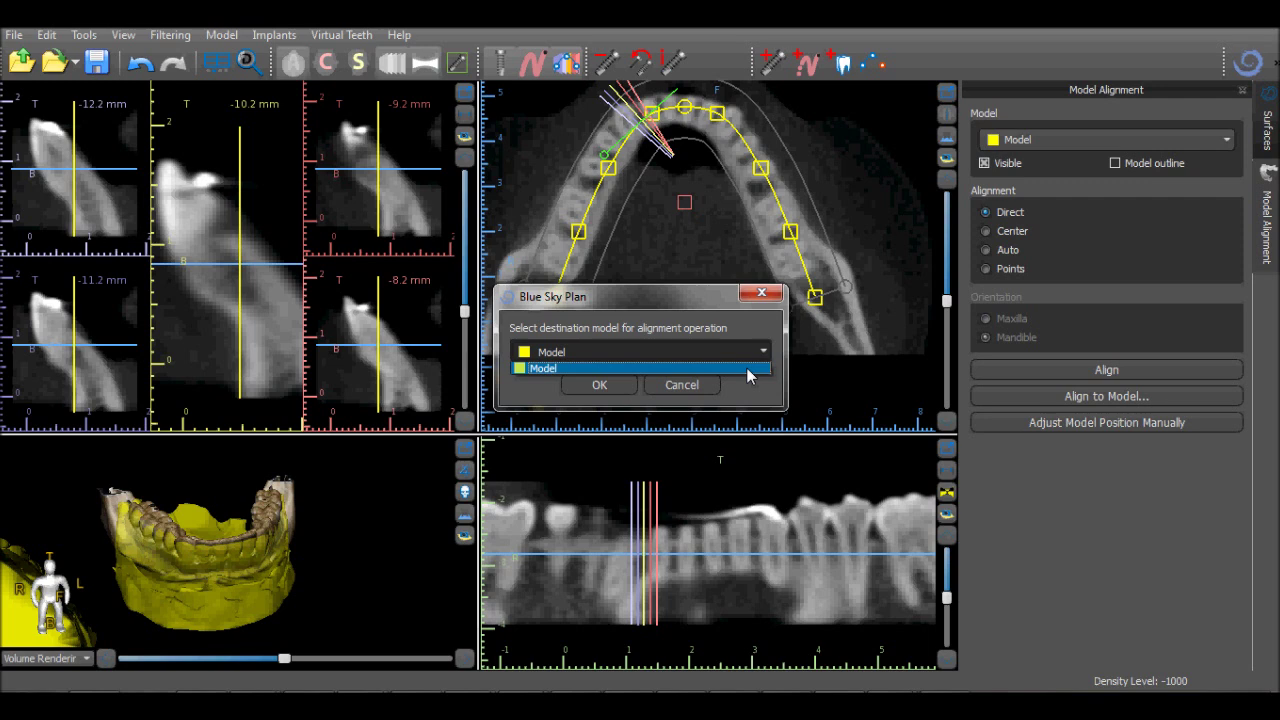
left_click(748, 370)
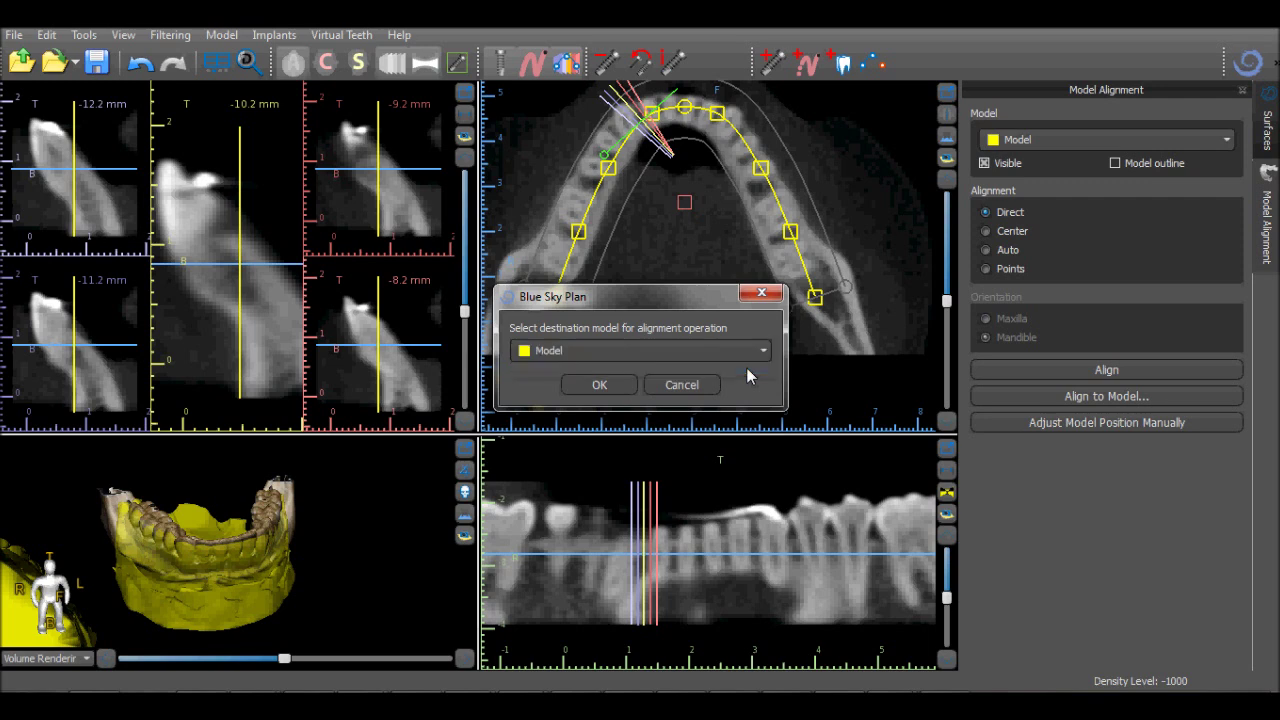
left_click(626, 389)
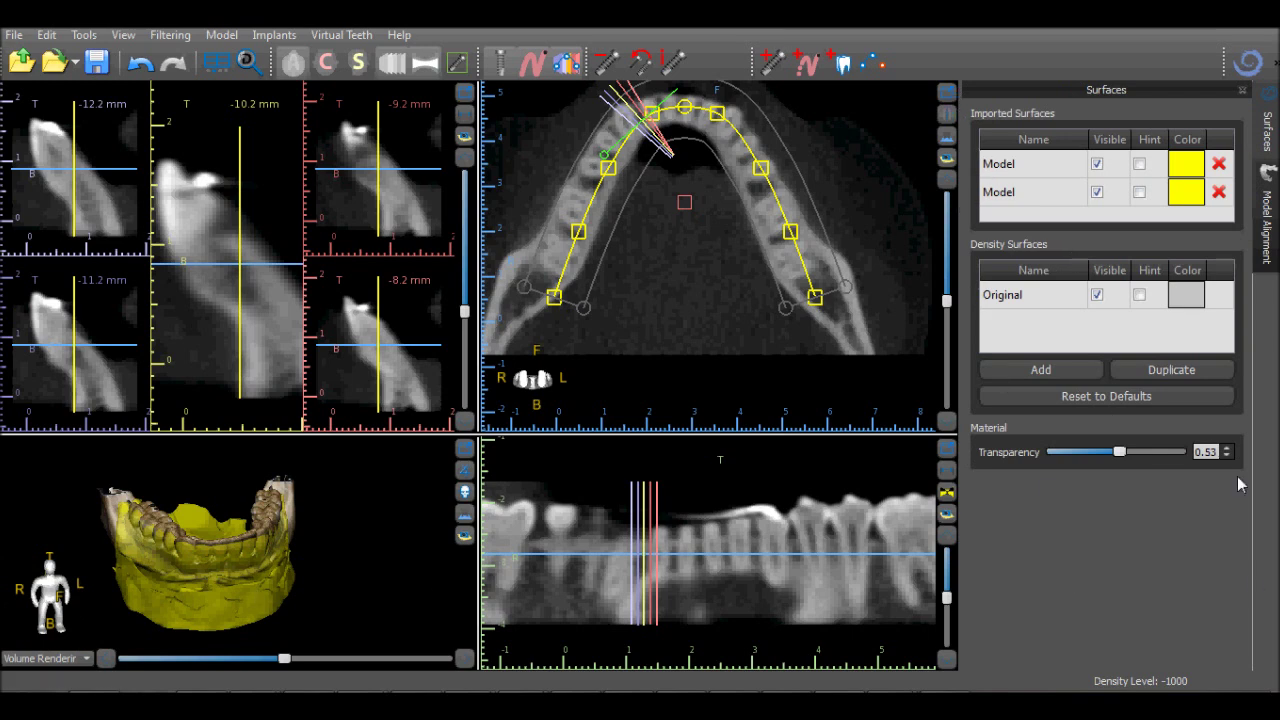
Recolor the first Model surface dark red
left_click(1188, 174)
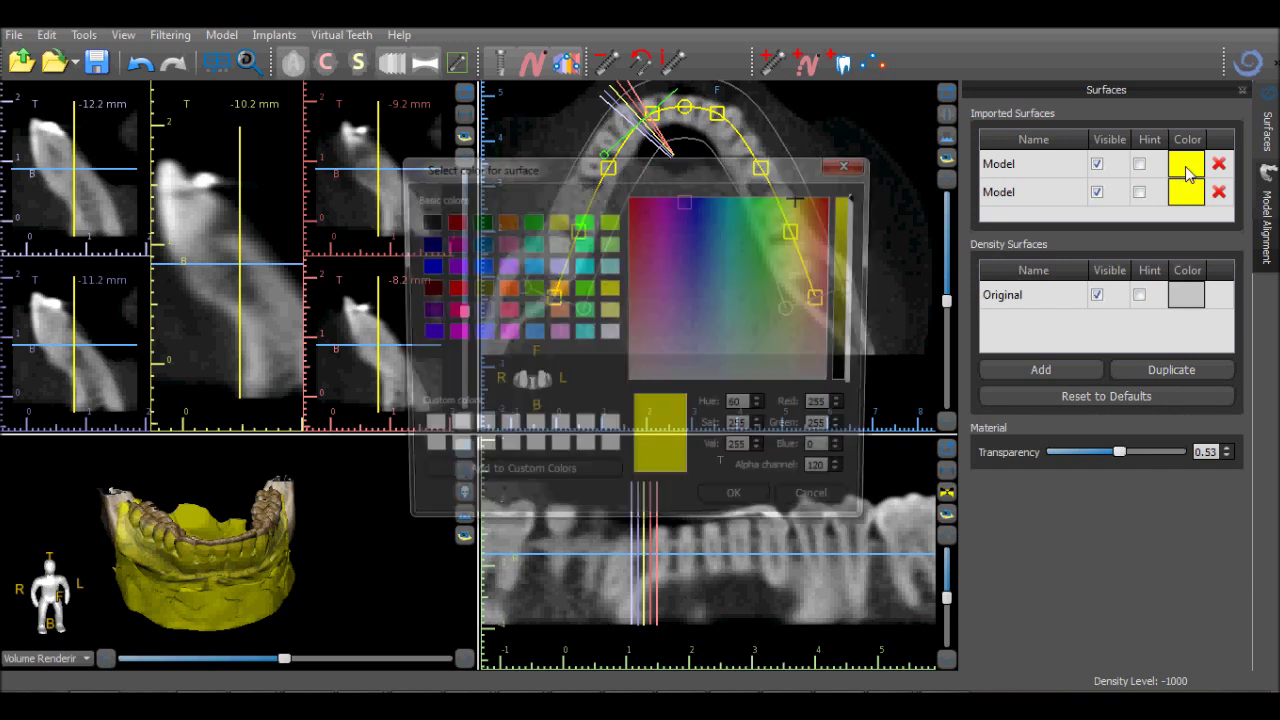
left_click(451, 222)
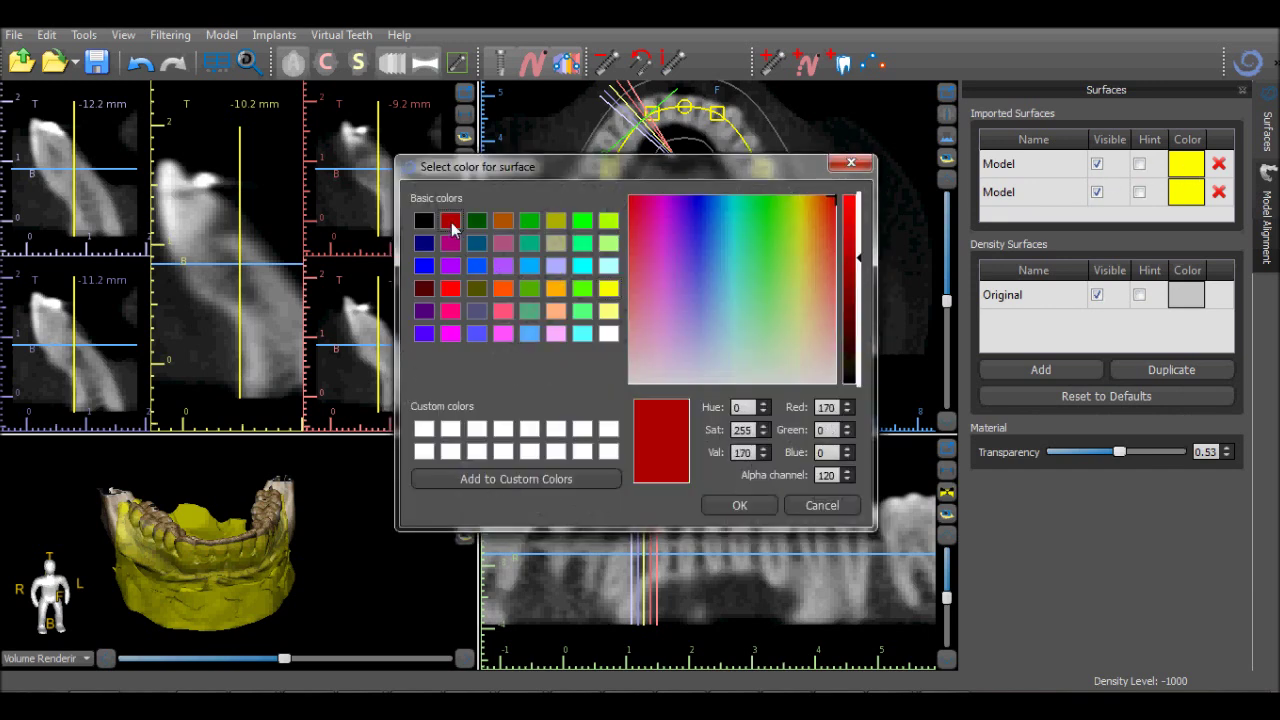
left_click(720, 506)
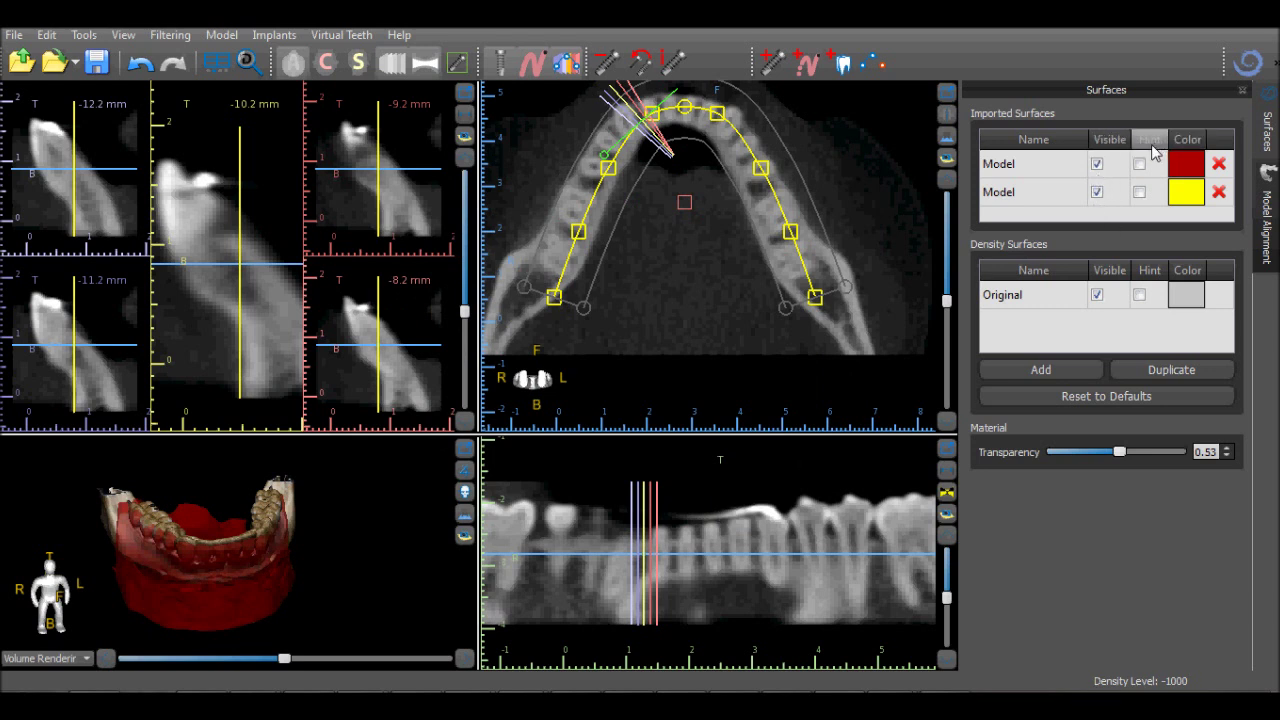
Set the first Model's transparency to 0.44, then hide it, leaving only the yellow model
left_click_drag(1116, 453, 1142, 455)
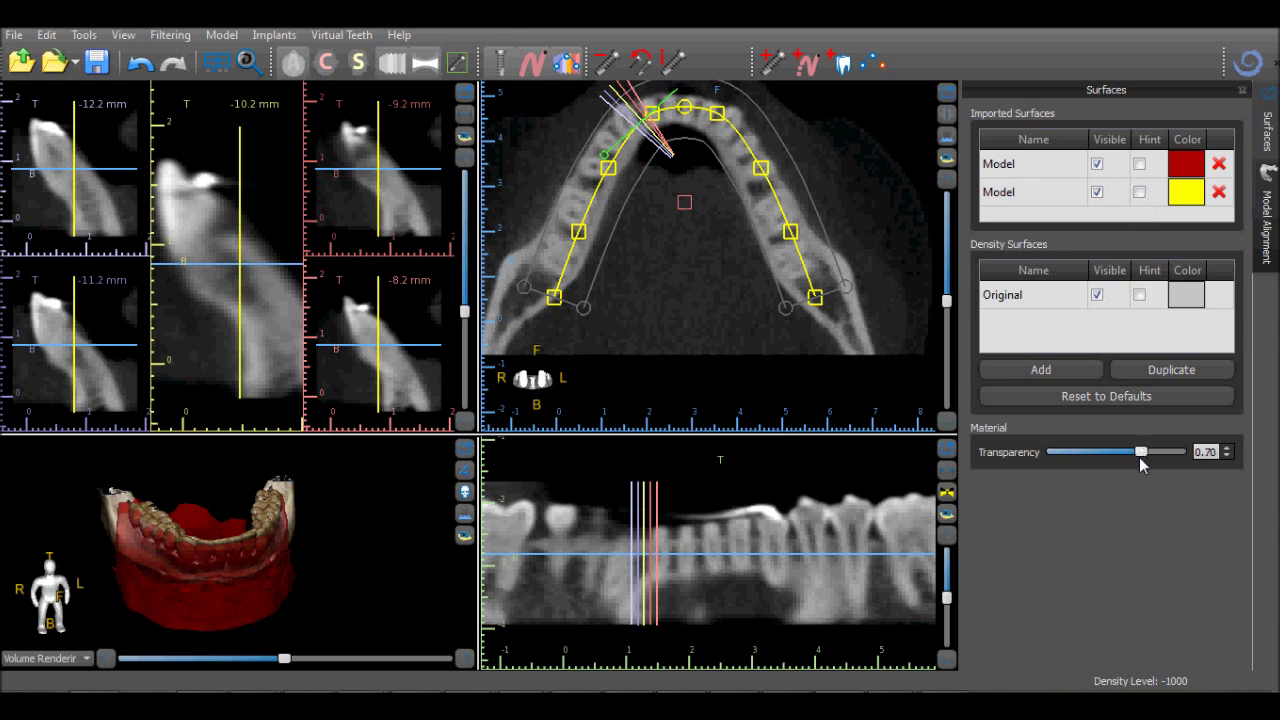
left_click(1016, 165)
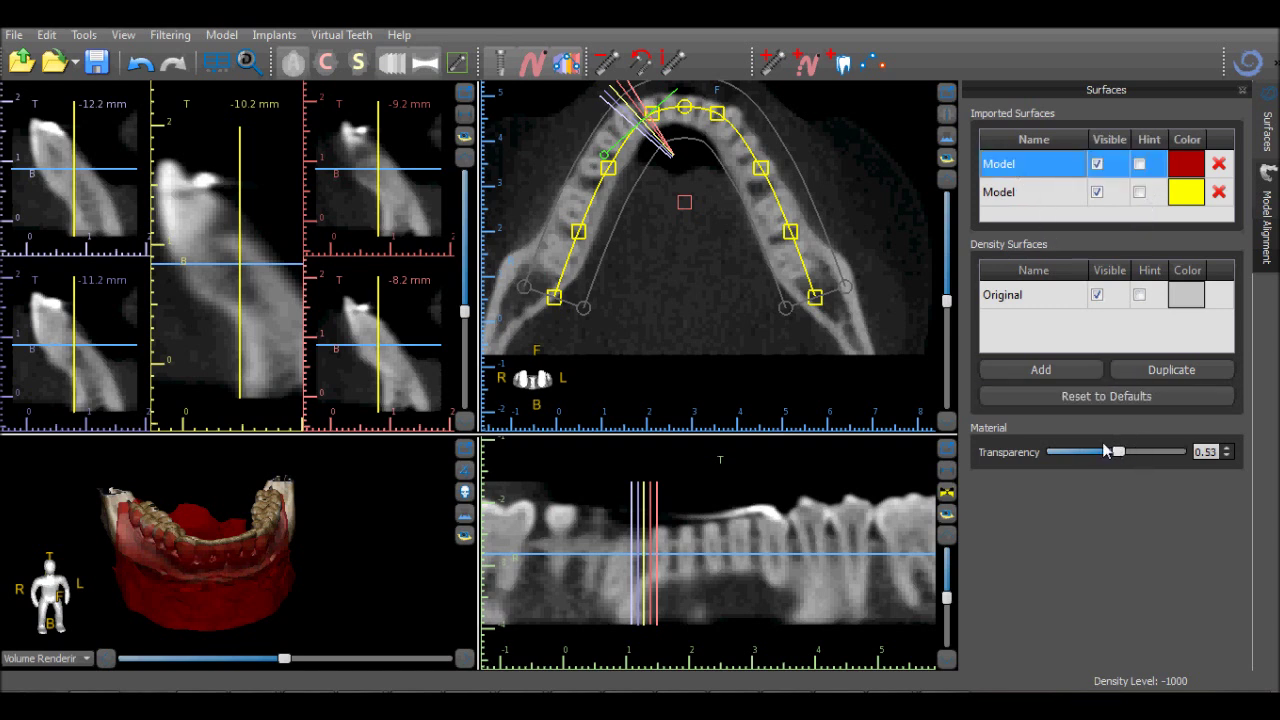
mouse_move(1117, 452)
left_mouse_down()
mouse_move(1076, 462)
mouse_move(1112, 457)
left_mouse_up()
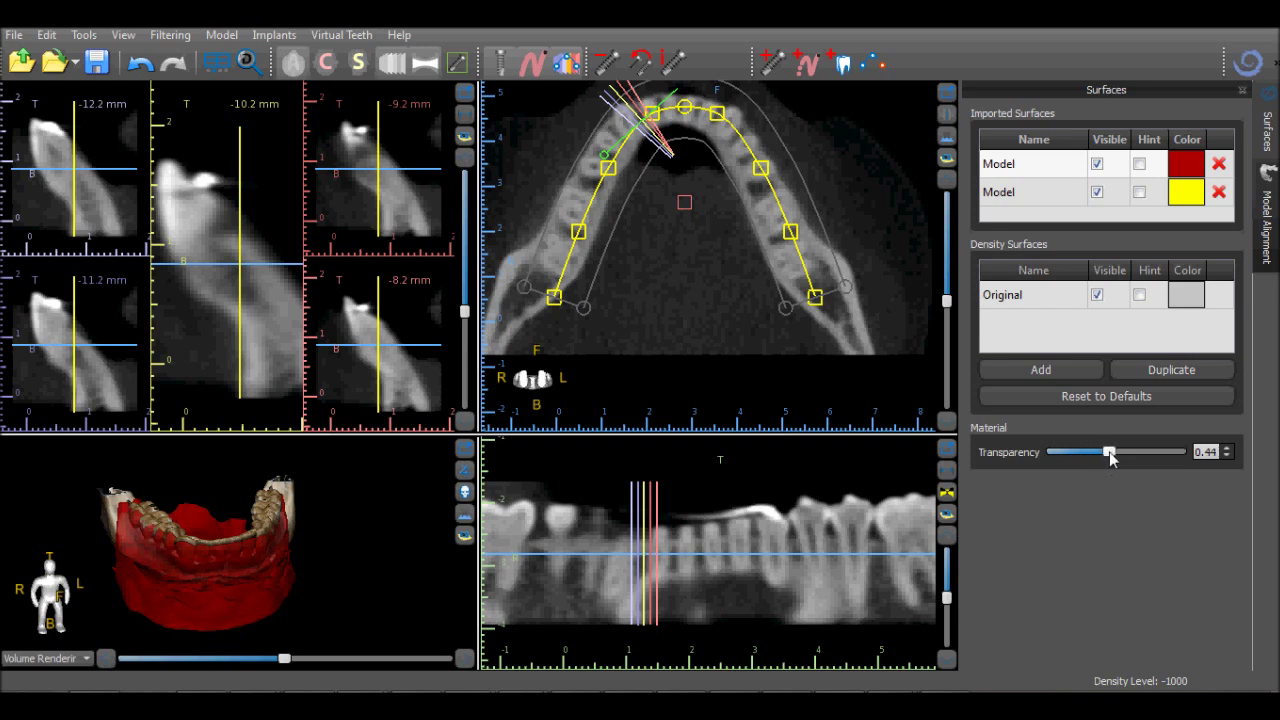
left_click(1099, 170)
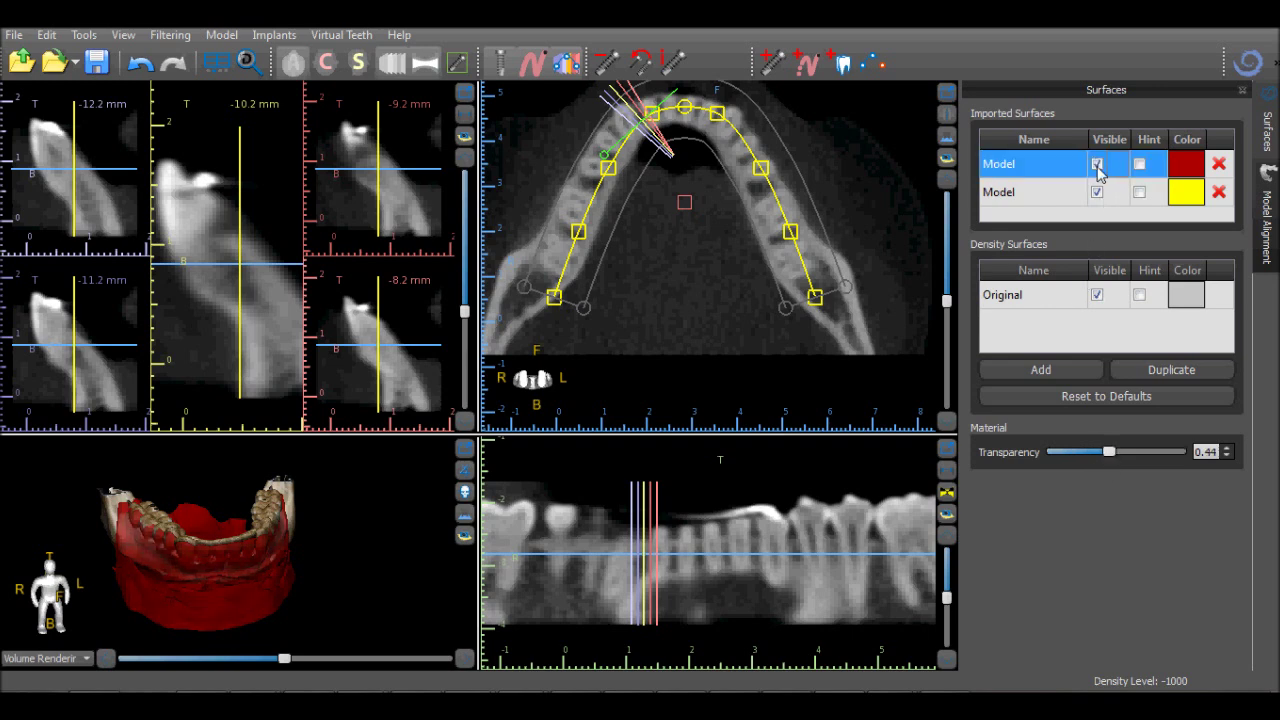
left_click(1097, 165)
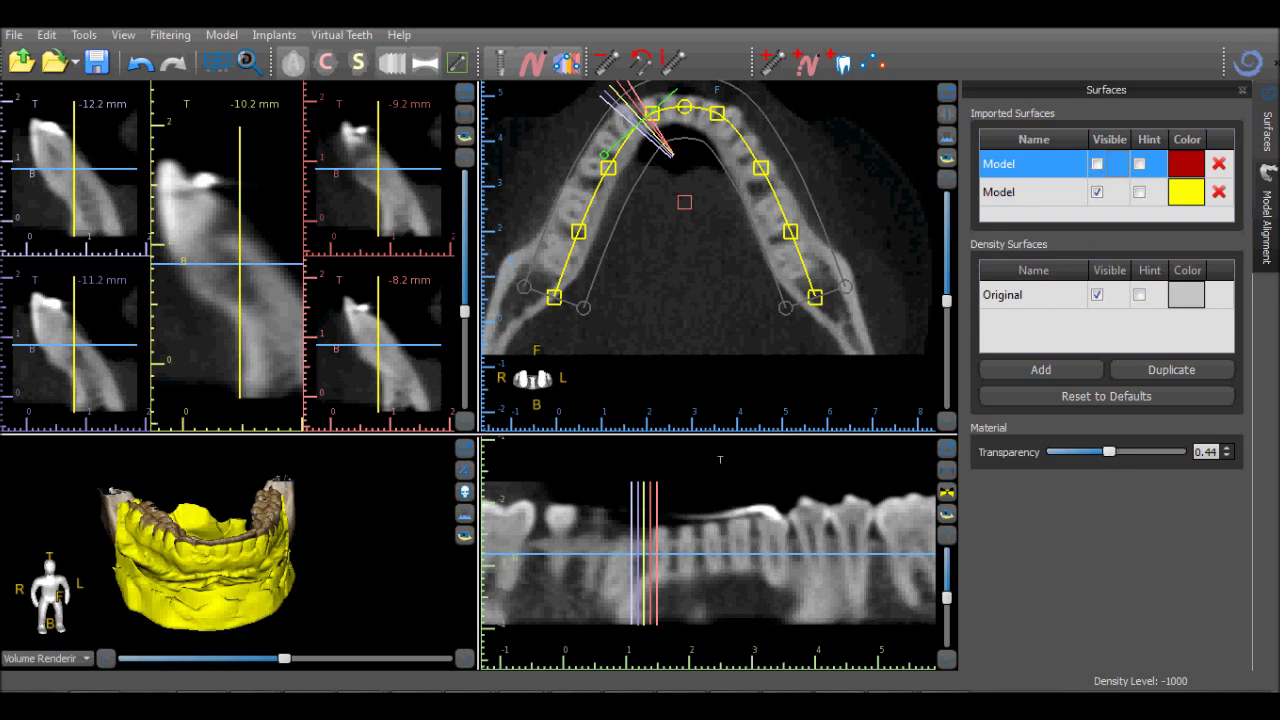